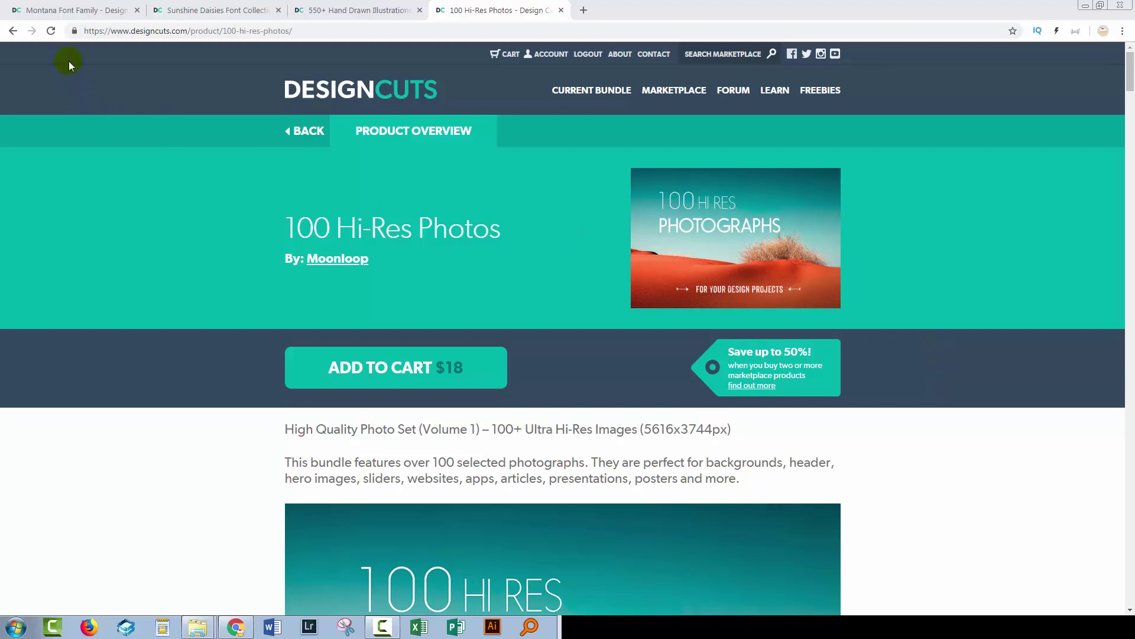
Step: Look over the Design Cuts product pages for Montana Font Family, Sunshine Daisies Font Collection and 550+ Hand Drawn Illustrations
{"action": "left_click", "coordinate": [53, 14]}
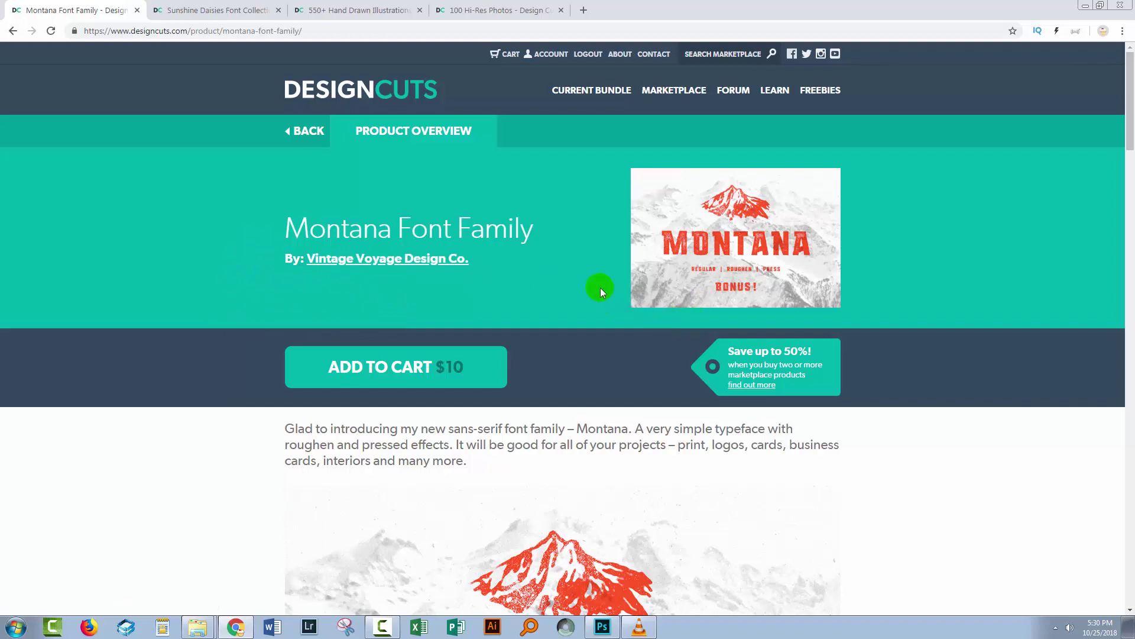
{"action": "left_click", "coordinate": [185, 5]}
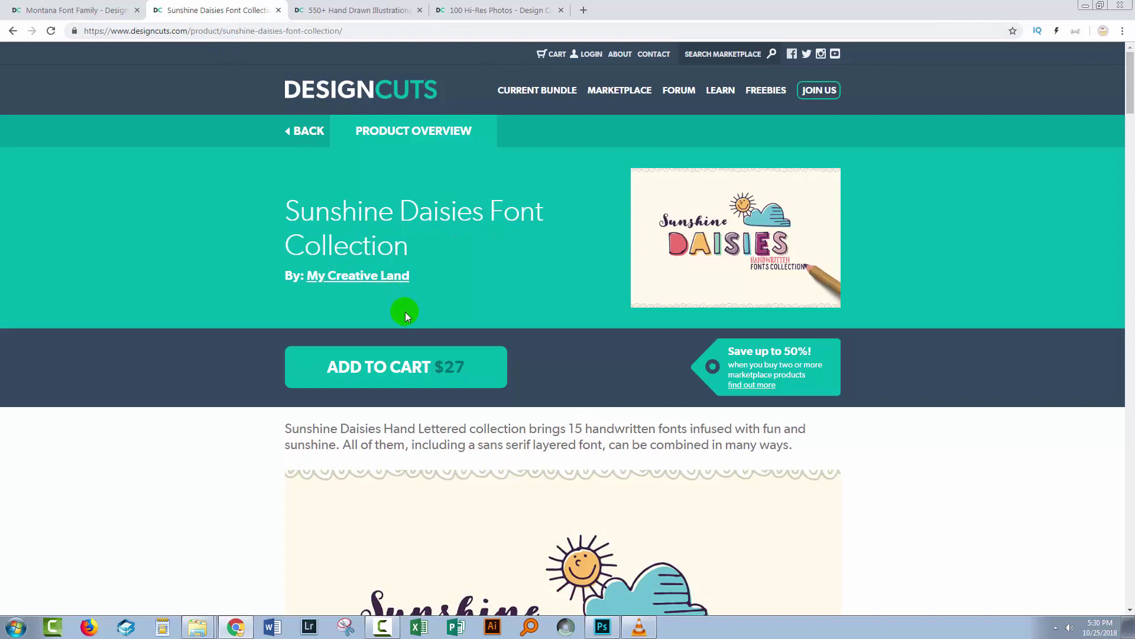
{"action": "scroll", "coordinate": [973, 401], "scroll_direction": "down", "scroll_amount": 4}
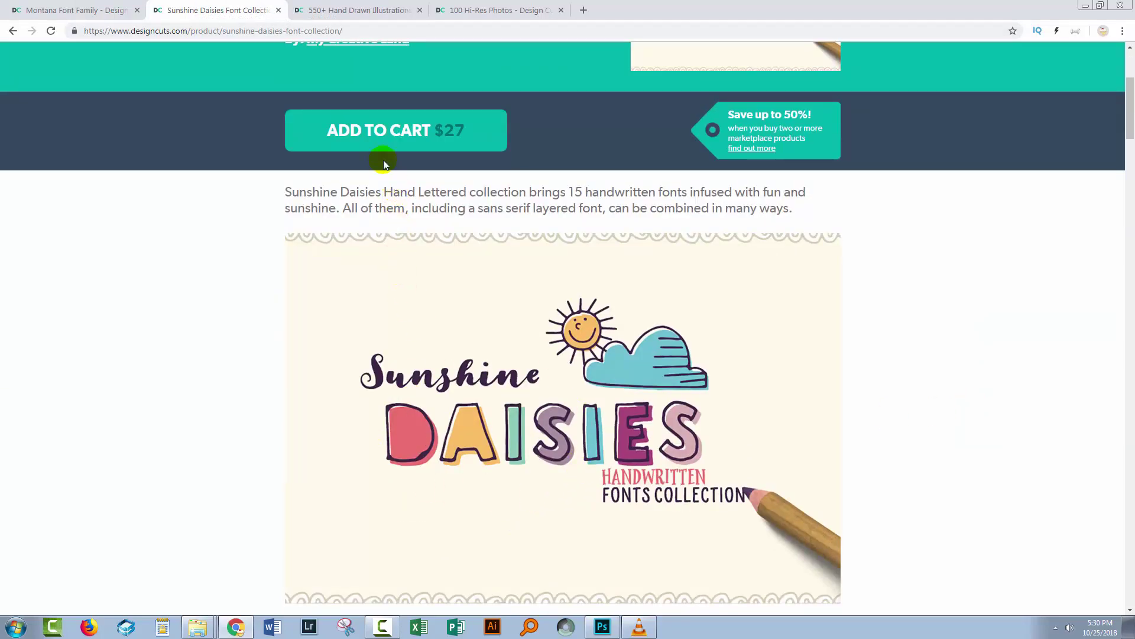
{"action": "left_click", "coordinate": [333, 13]}
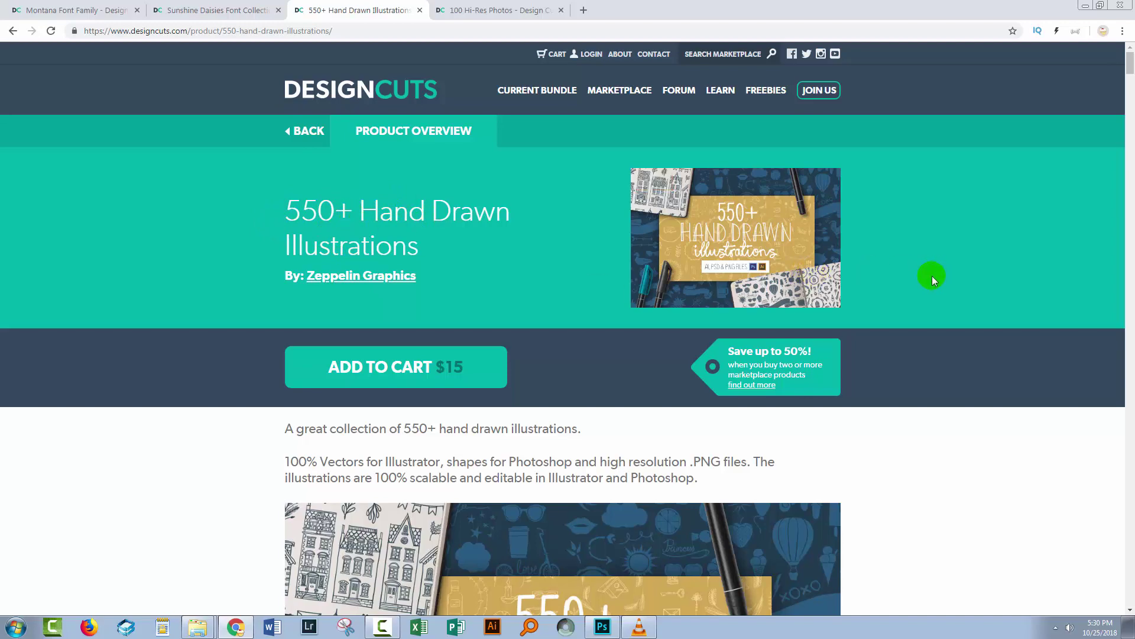
{"action": "scroll", "coordinate": [932, 276], "scroll_direction": "down", "scroll_amount": 10}
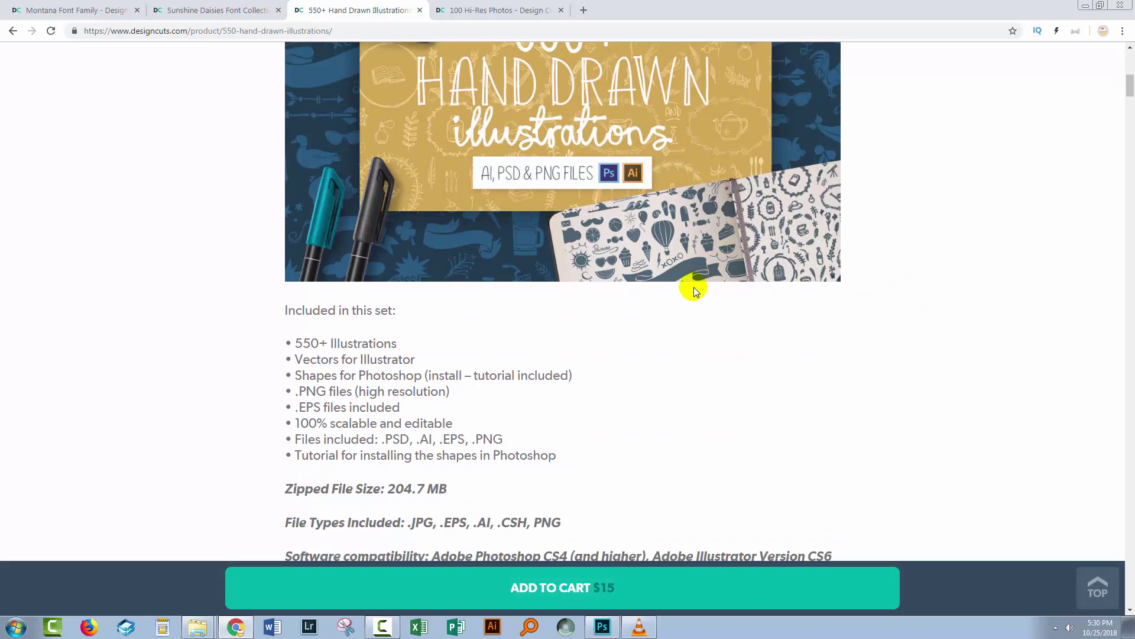
{"action": "scroll", "coordinate": [679, 278], "scroll_direction": "up", "scroll_amount": 10}
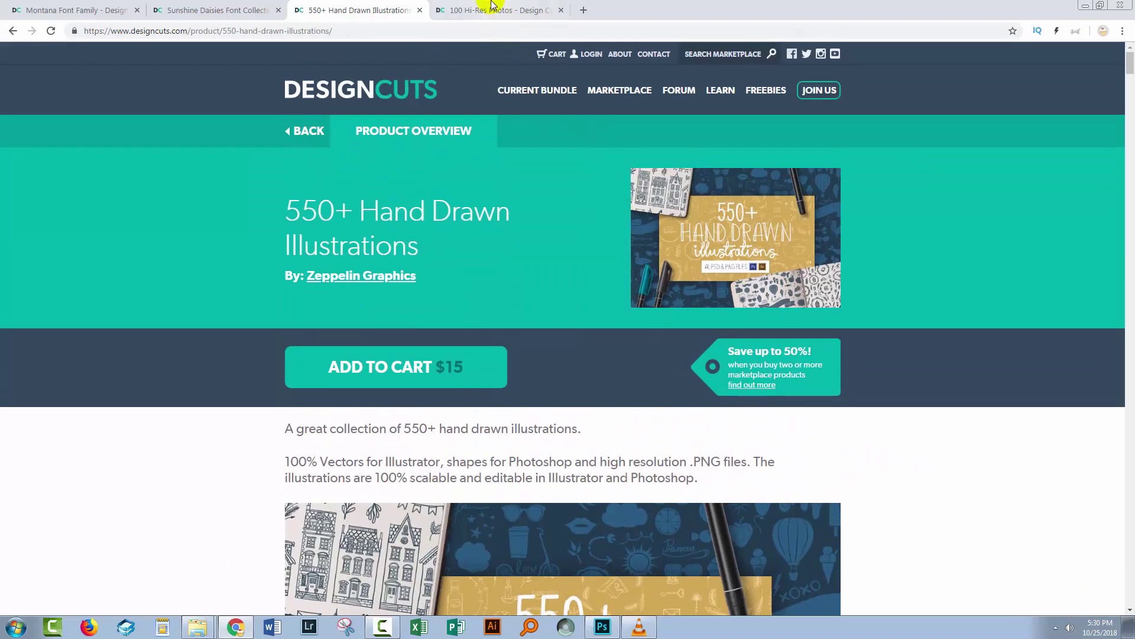
Step: Browse the sample images on the 100 Hi-Res Photos product page
{"action": "left_click", "coordinate": [492, 6]}
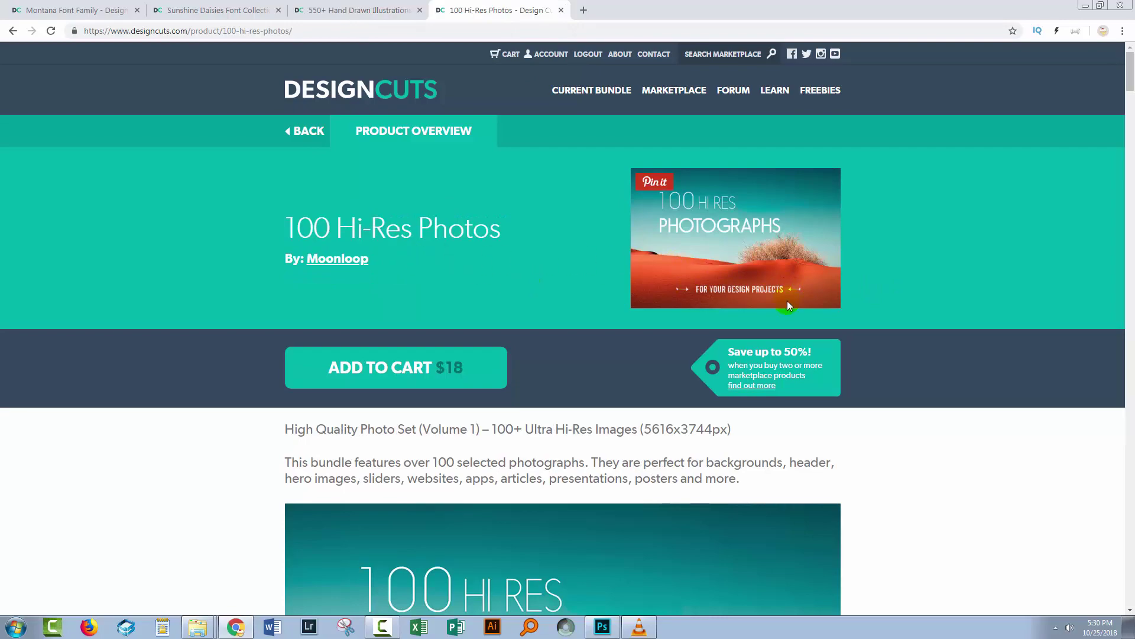
{"action": "scroll", "coordinate": [835, 325], "scroll_direction": "down", "scroll_amount": 10}
{"action": "scroll", "coordinate": [835, 342], "scroll_direction": "down", "scroll_amount": 15}
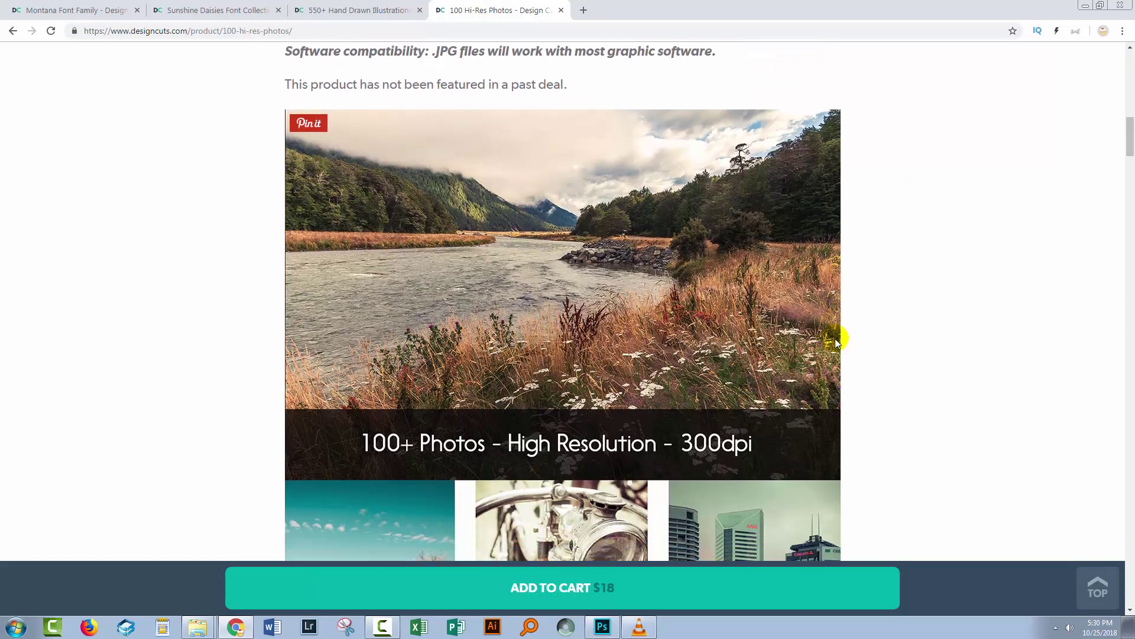
{"action": "scroll", "coordinate": [834, 346], "scroll_direction": "up", "scroll_amount": 3}
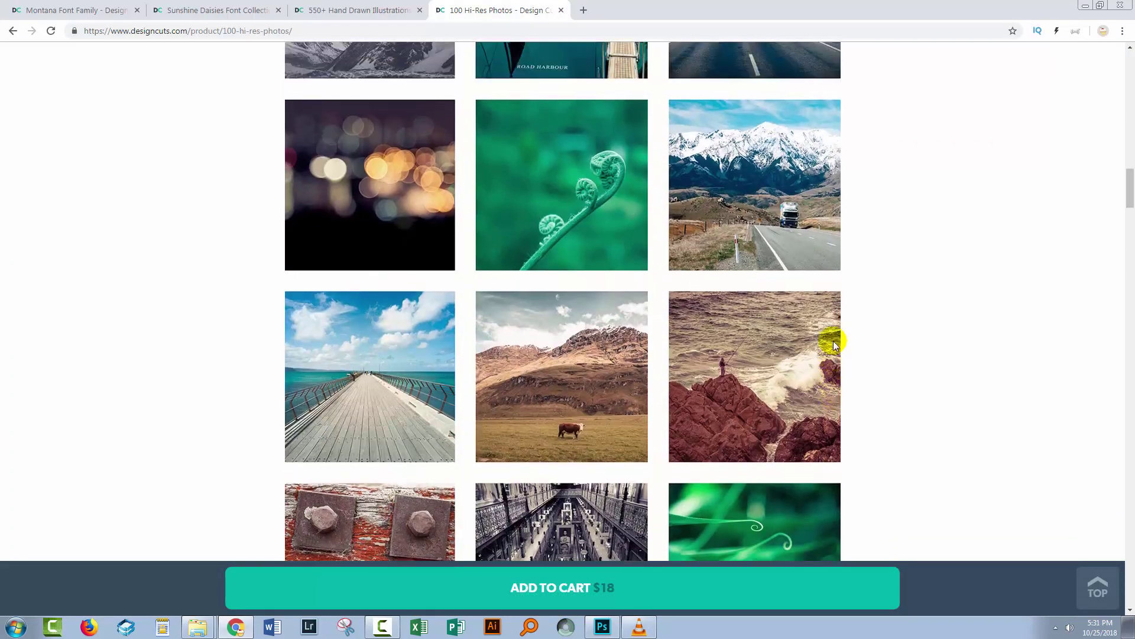
{"action": "scroll", "coordinate": [833, 332], "scroll_direction": "up", "scroll_amount": 1}
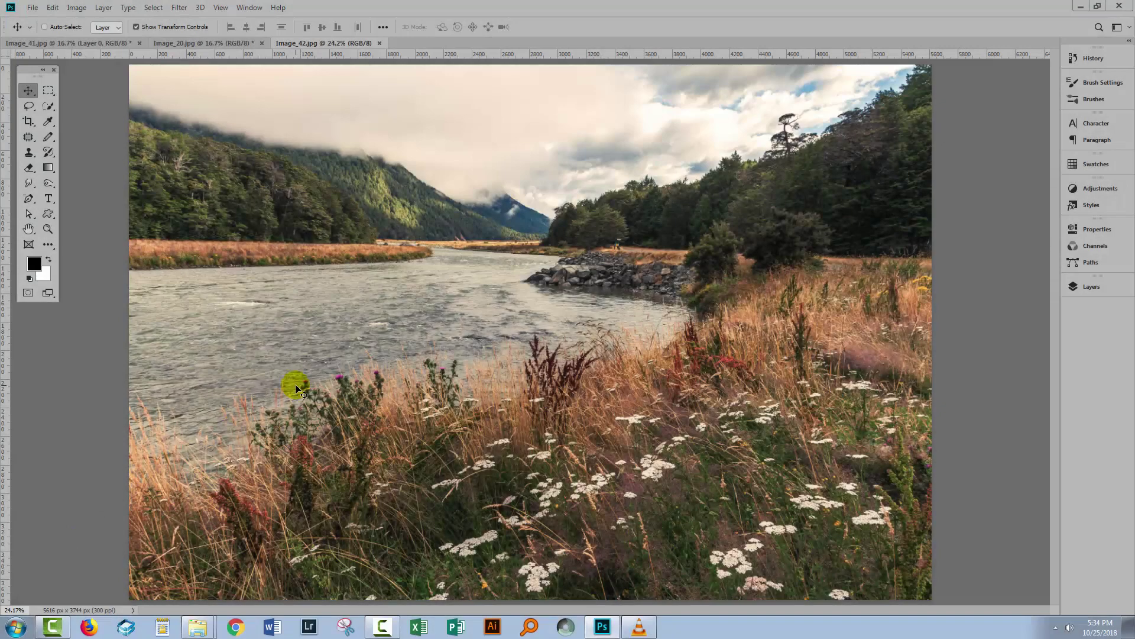
Step: In Photoshop, unlock the background of Image_42.jpg so that it becomes a regular layer
{"action": "left_click", "coordinate": [1101, 284]}
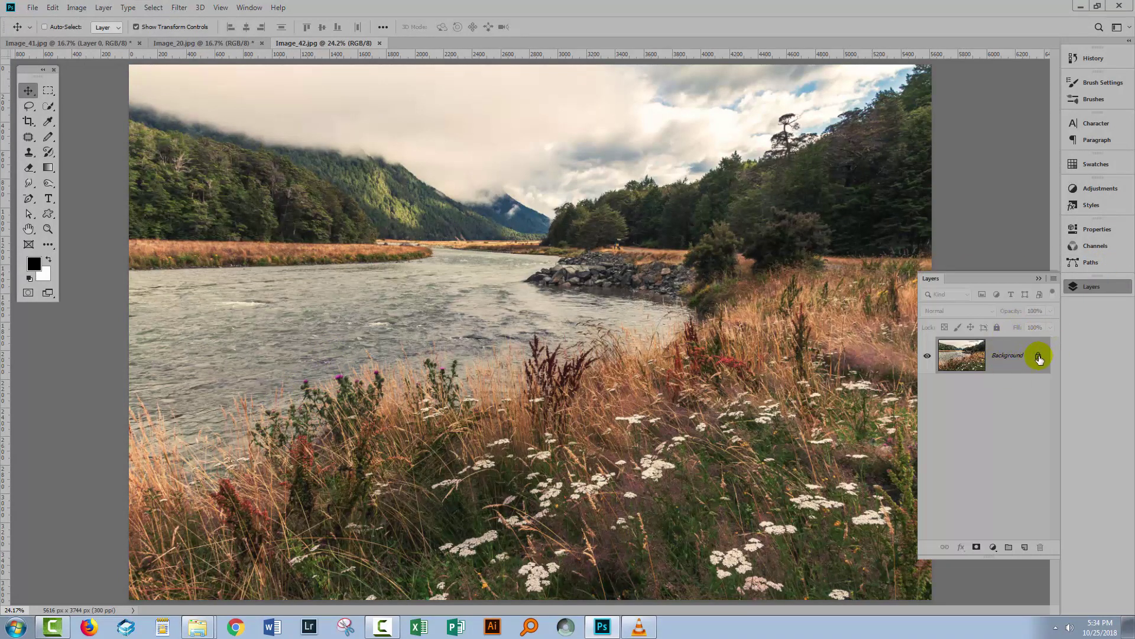
{"action": "left_click", "coordinate": [1039, 359]}
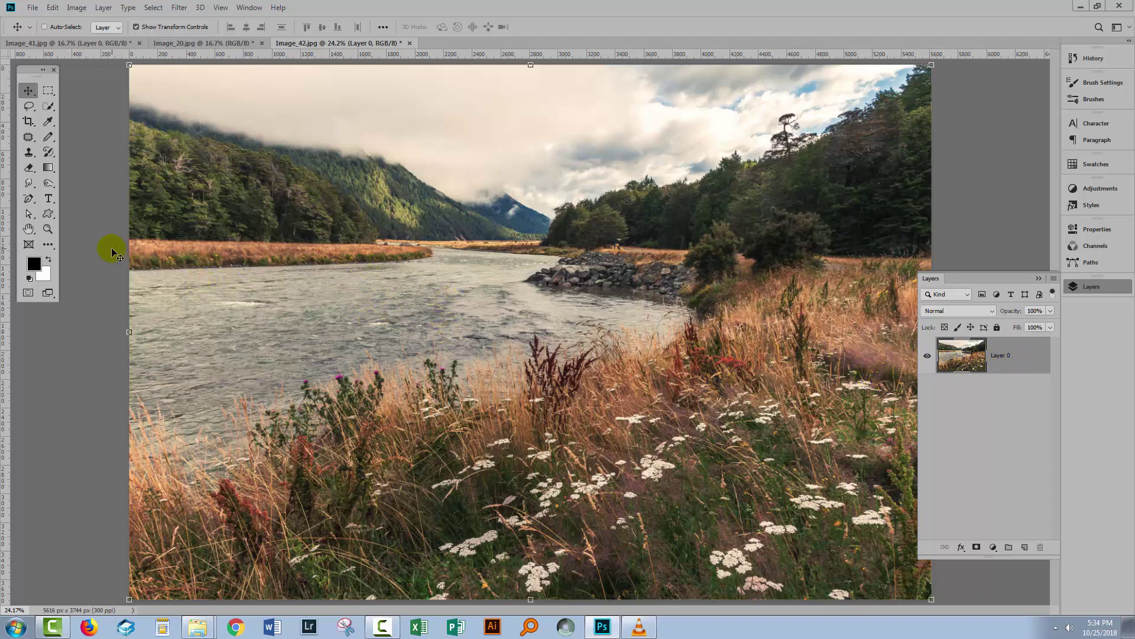
Step: Draw a black cloud with the Custom Shape tool in Shape mode, about 3314 × 1986 px, over the upper middle of the photo
{"action": "left_click", "coordinate": [47, 215]}
{"action": "right_click", "coordinate": [46, 215]}
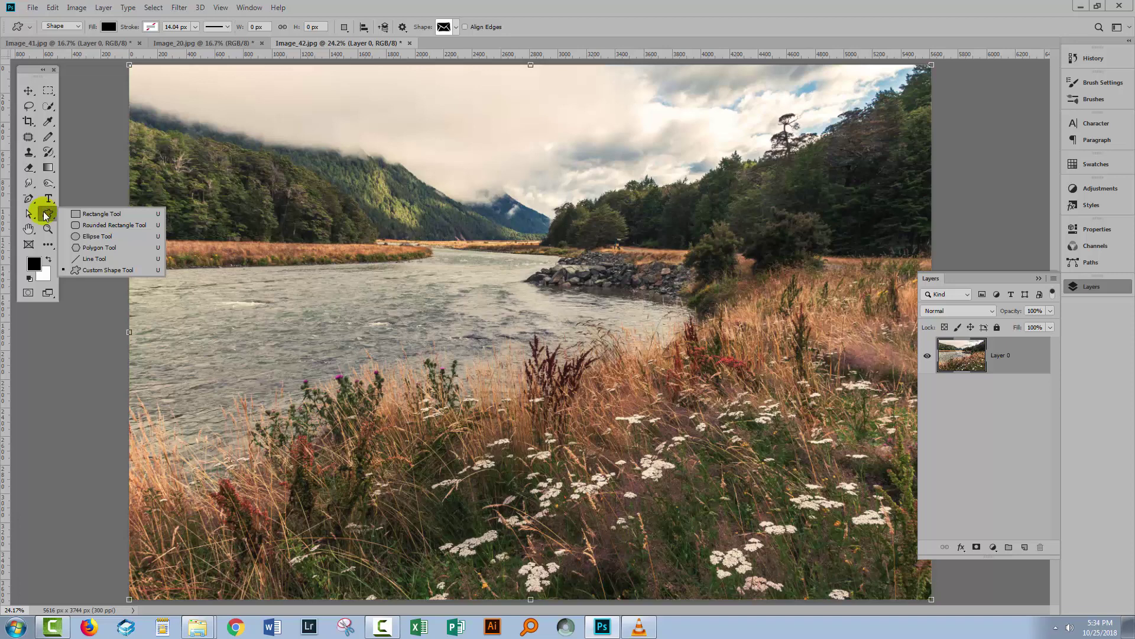
{"action": "left_click", "coordinate": [91, 271]}
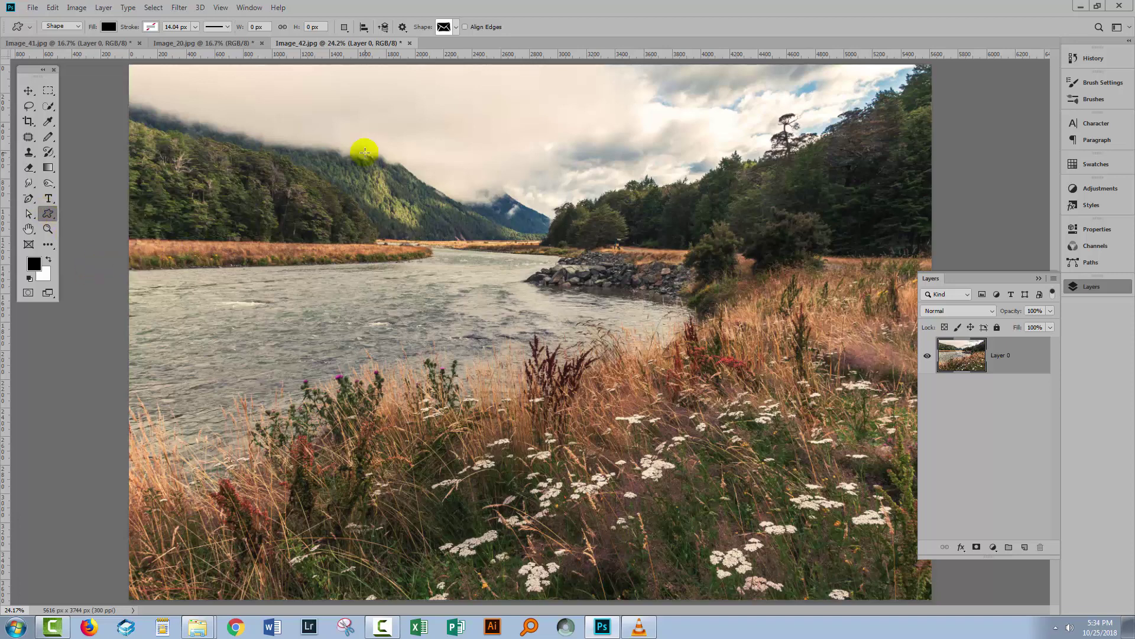
{"action": "left_click", "coordinate": [456, 27]}
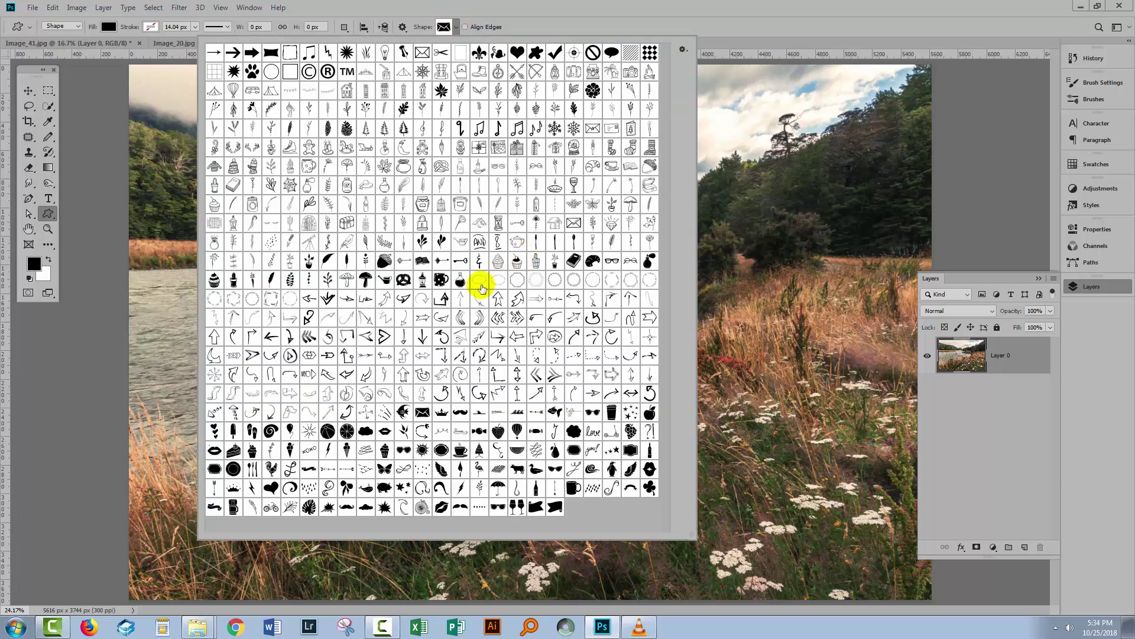
{"action": "left_click", "coordinate": [366, 432]}
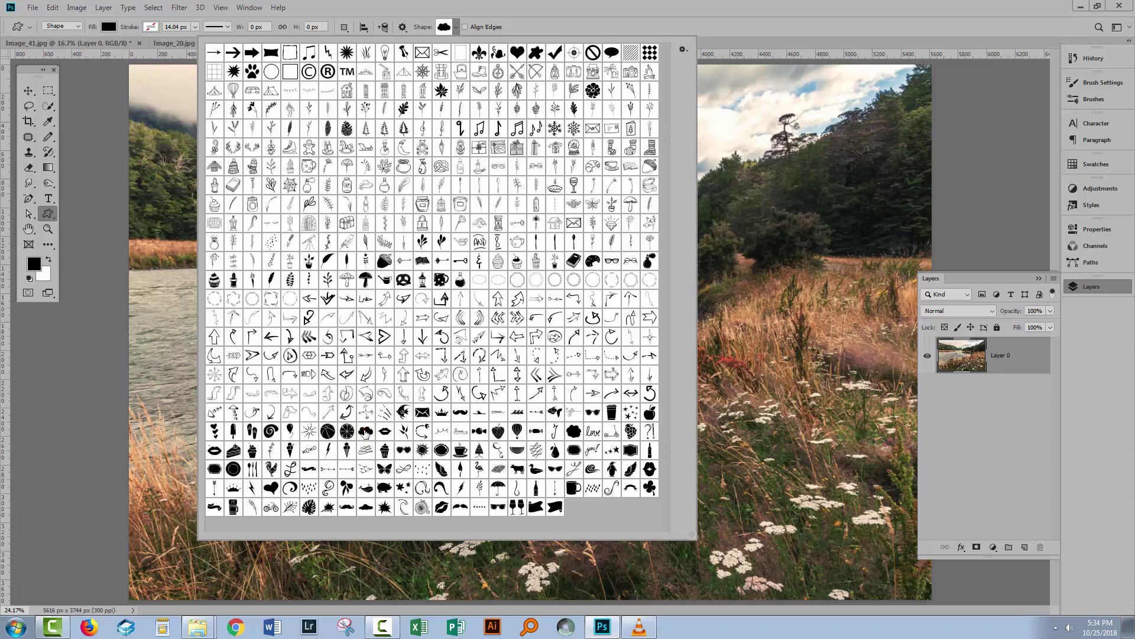
{"action": "left_click", "coordinate": [808, 16]}
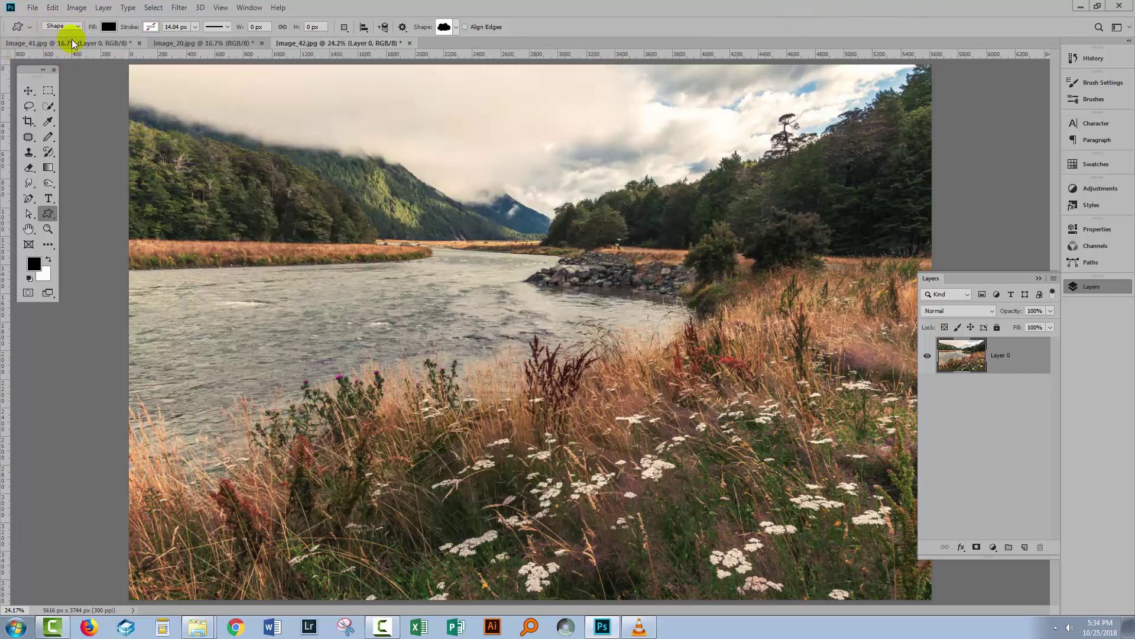
{"action": "left_click", "coordinate": [60, 27]}
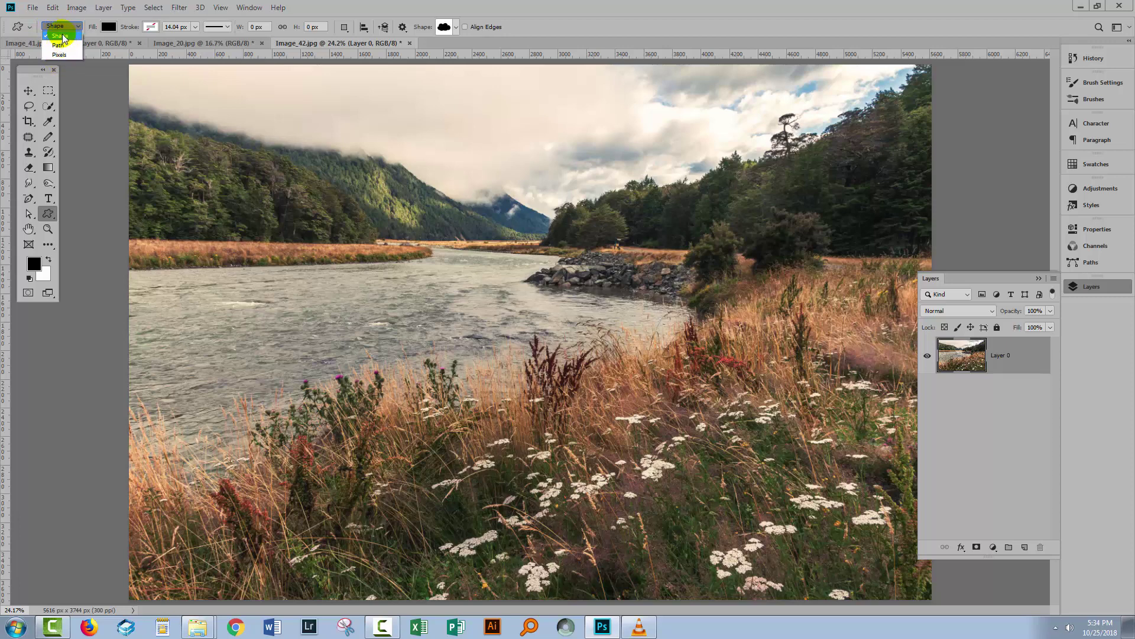
{"action": "left_click", "coordinate": [61, 36]}
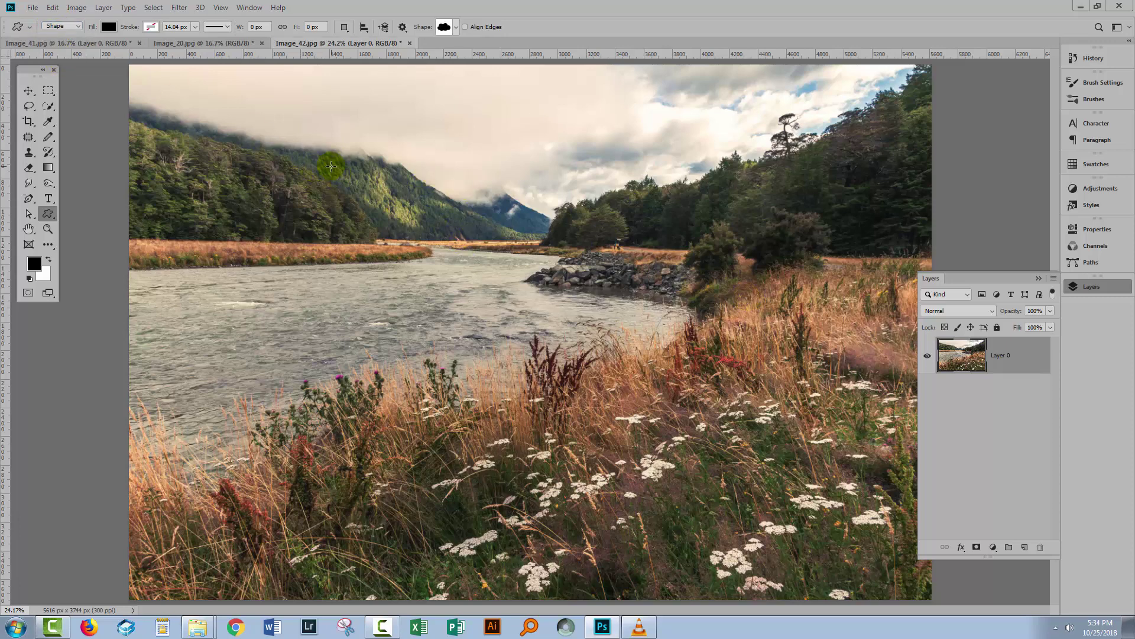
{"action": "left_click_drag", "start_coordinate": [271, 134], "coordinate": [752, 373]}
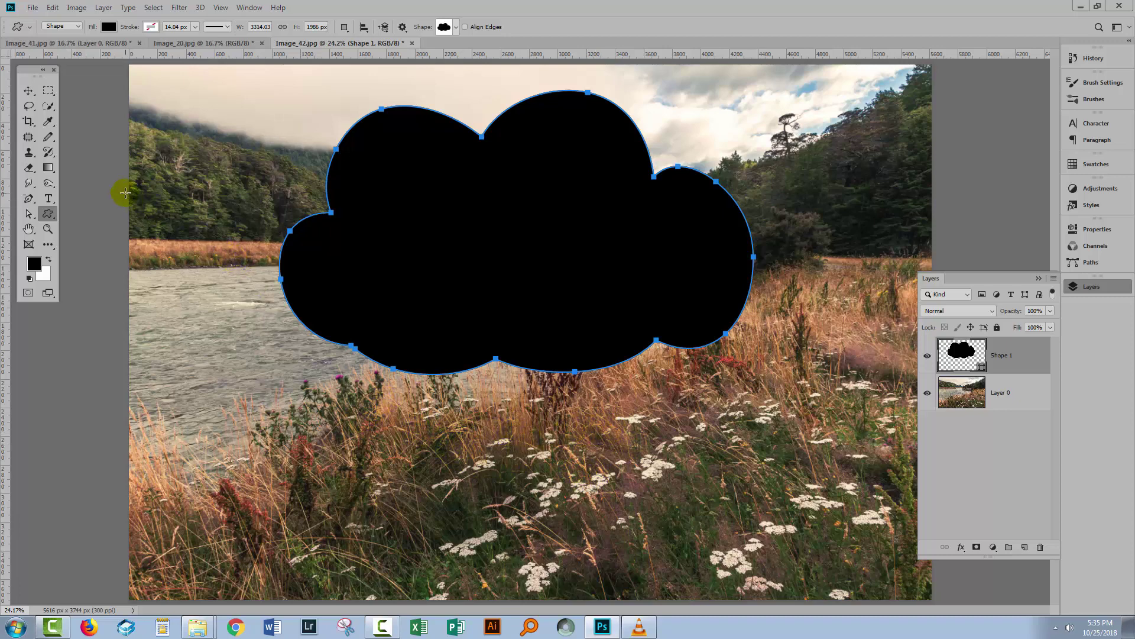
Step: Draw the raindrops custom shape beneath the cloud, about 2478 × 1234 px
{"action": "left_click", "coordinate": [454, 29]}
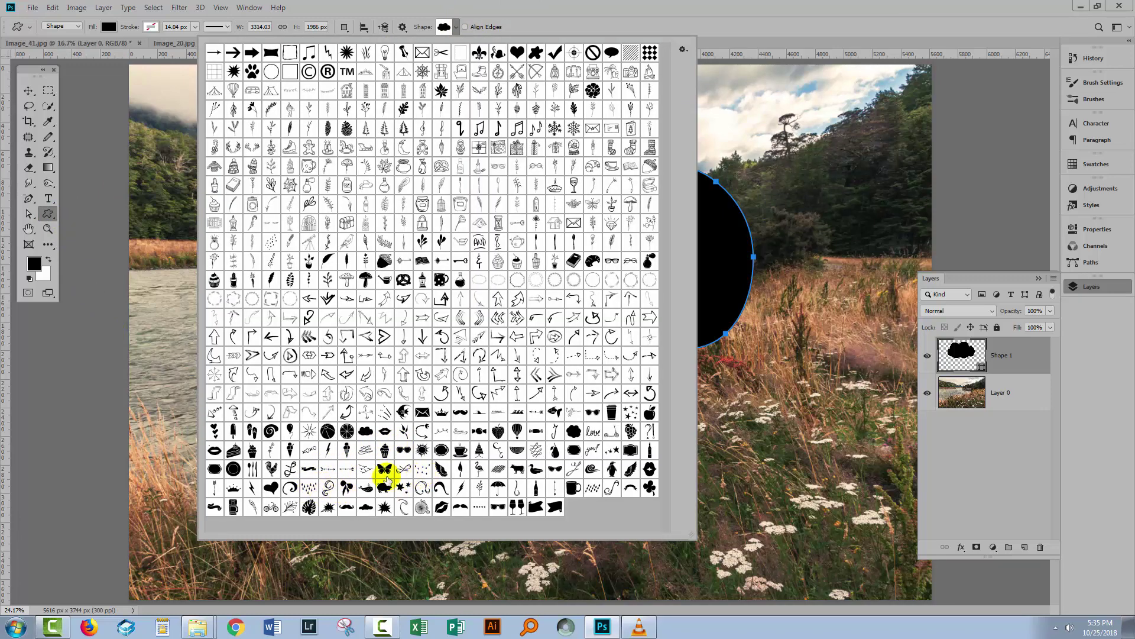
{"action": "left_click", "coordinate": [308, 490]}
{"action": "left_click", "coordinate": [734, 20]}
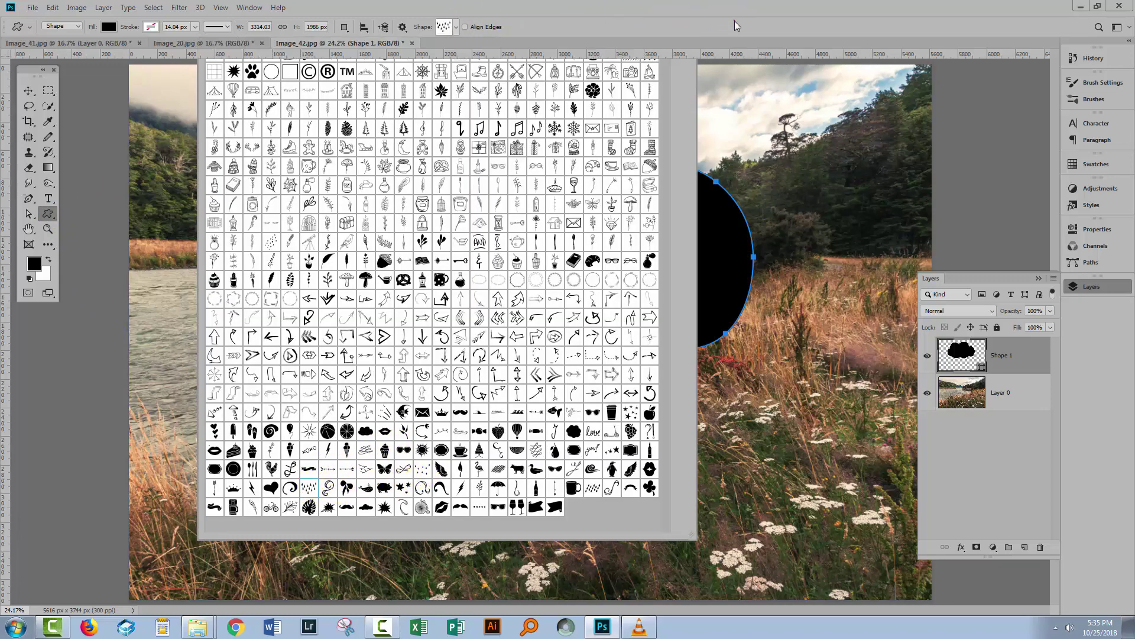
{"action": "left_click_drag", "start_coordinate": [353, 407], "coordinate": [704, 560]}
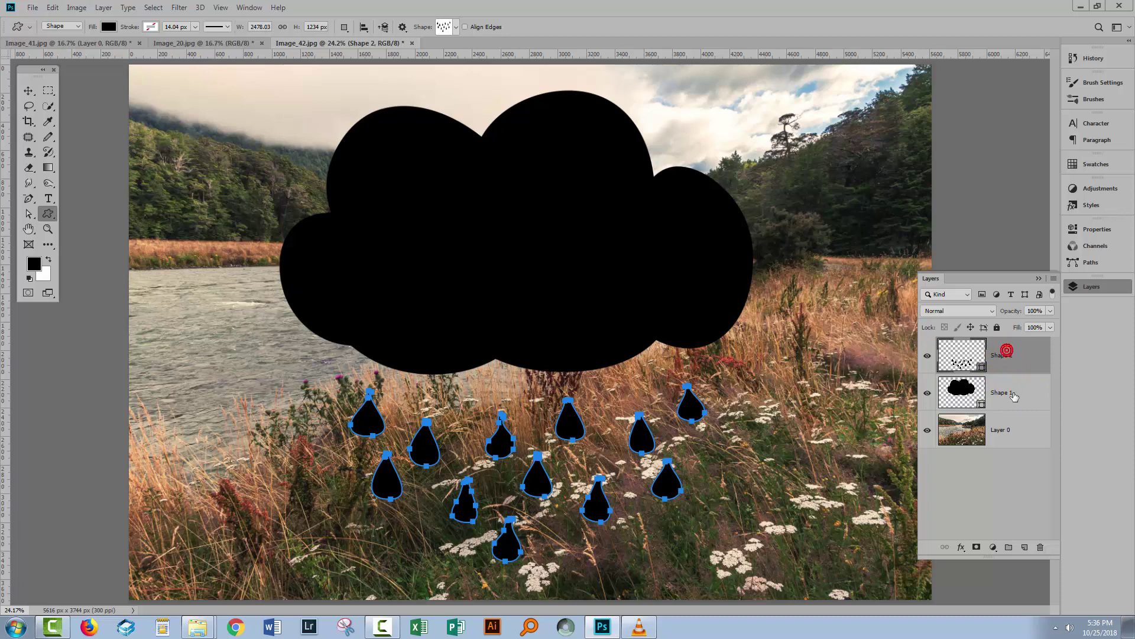
Step: Merge the cloud and raindrops shape layers into a single shape layer
{"action": "left_click", "coordinate": [1004, 391], "text": "shift"}
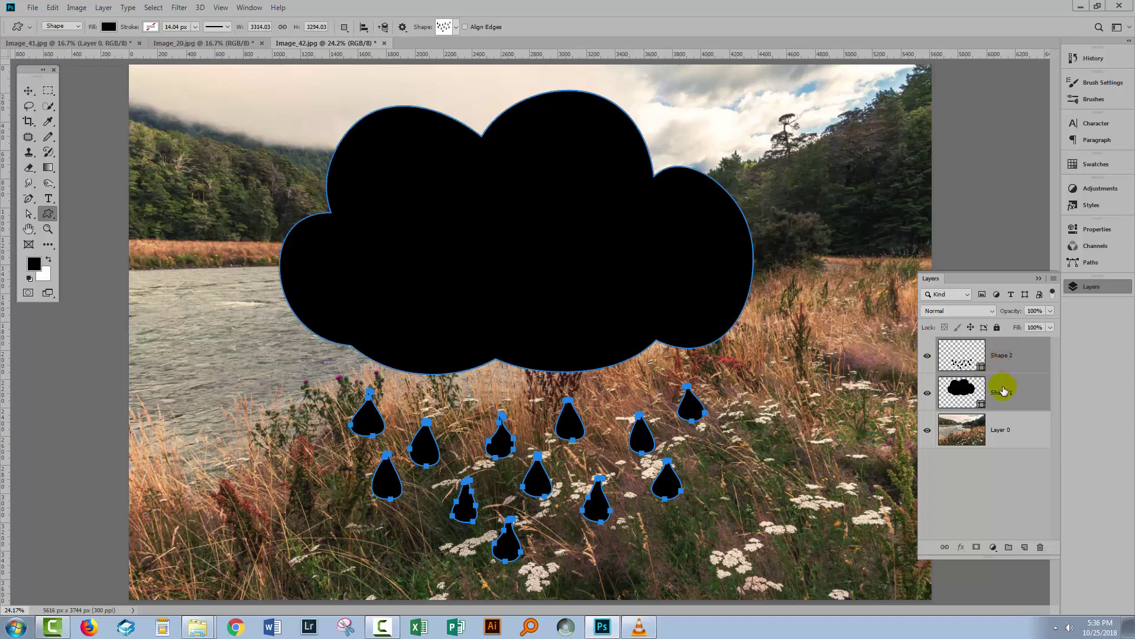
{"action": "right_click", "coordinate": [1003, 391]}
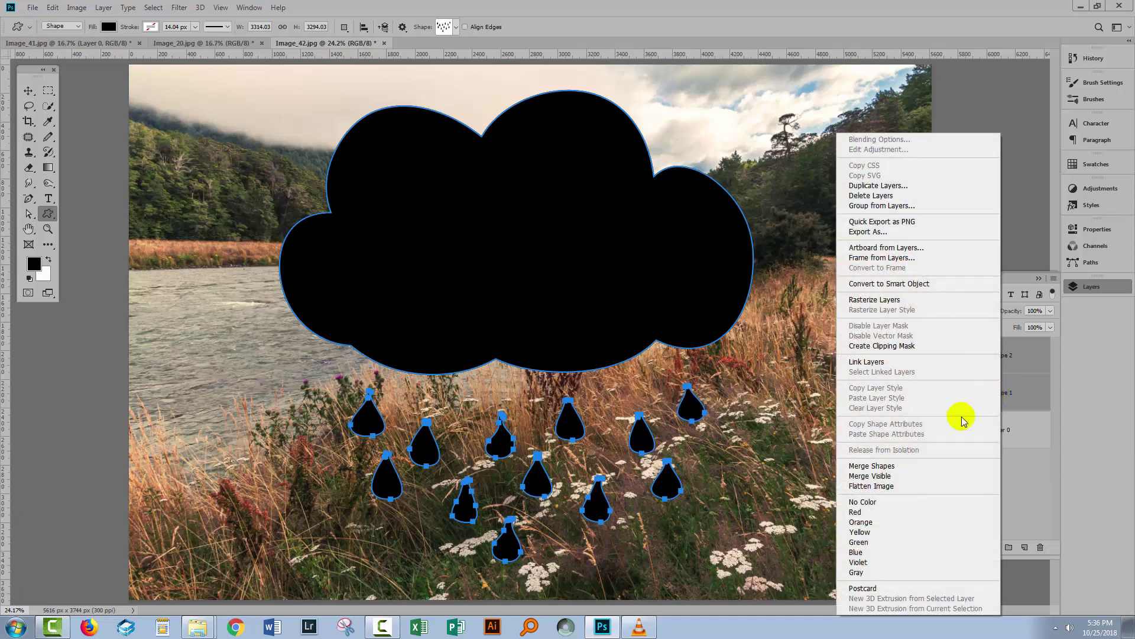
{"action": "left_click", "coordinate": [869, 466]}
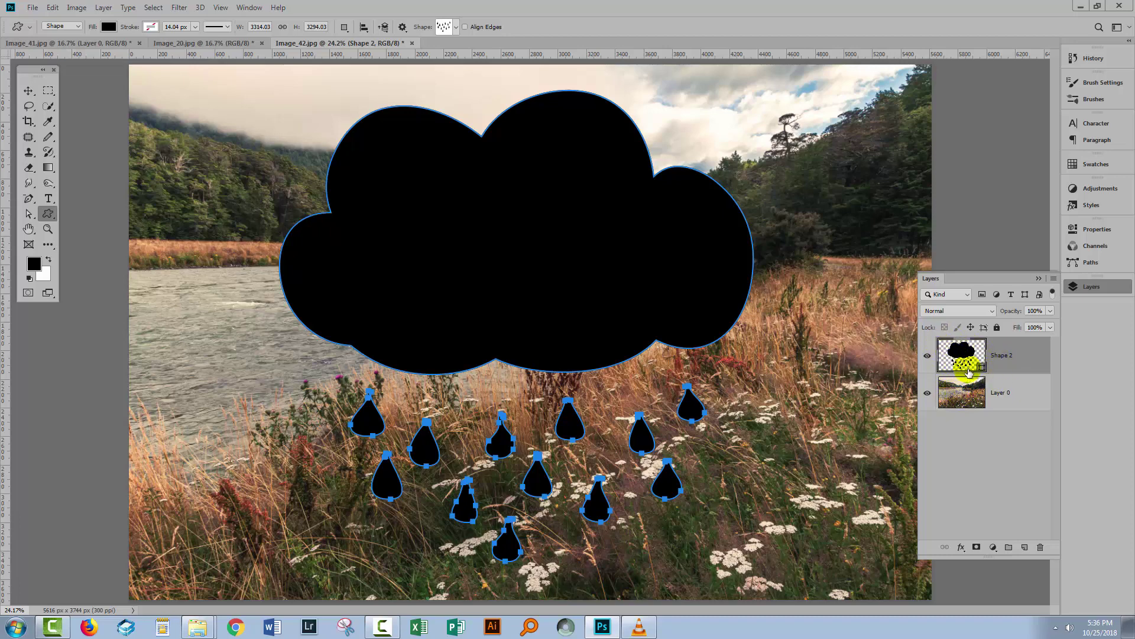
Step: Move the photo layer above the merged cloud-and-rain shape and clip it to that shape with a clipping mask
{"action": "left_click_drag", "start_coordinate": [1001, 388], "coordinate": [996, 346]}
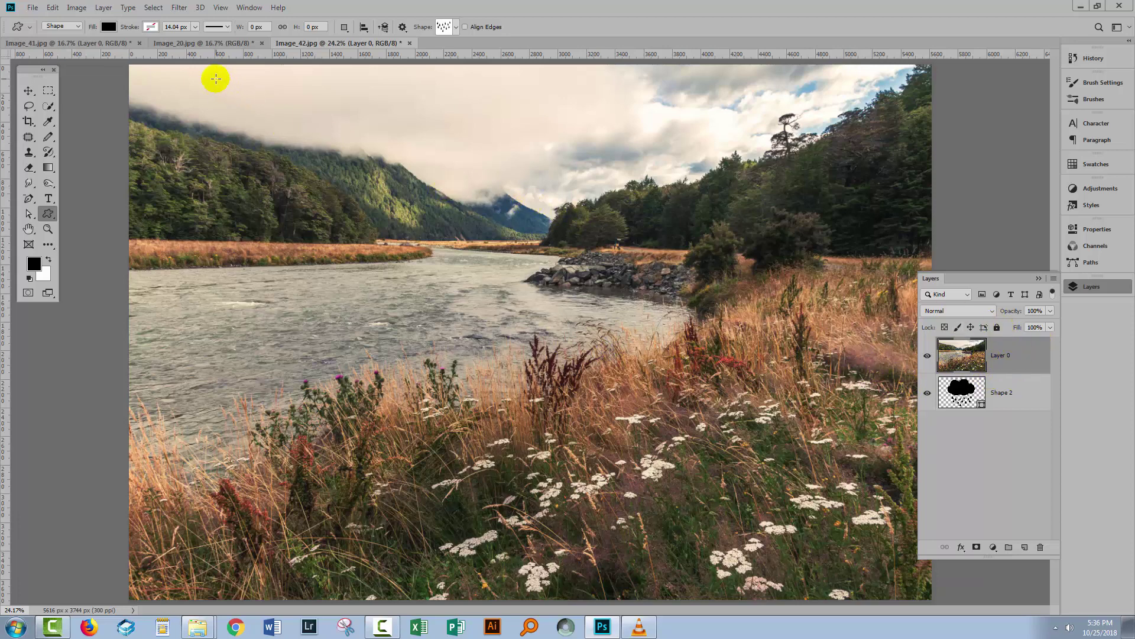
{"action": "left_click", "coordinate": [101, 7]}
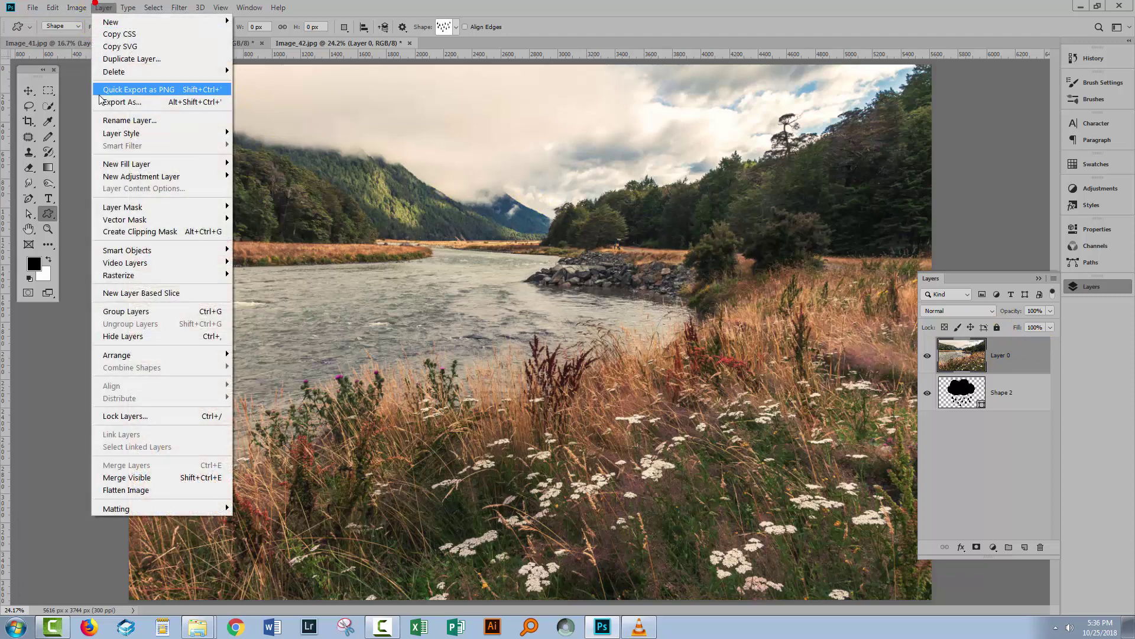
{"action": "left_click", "coordinate": [130, 231]}
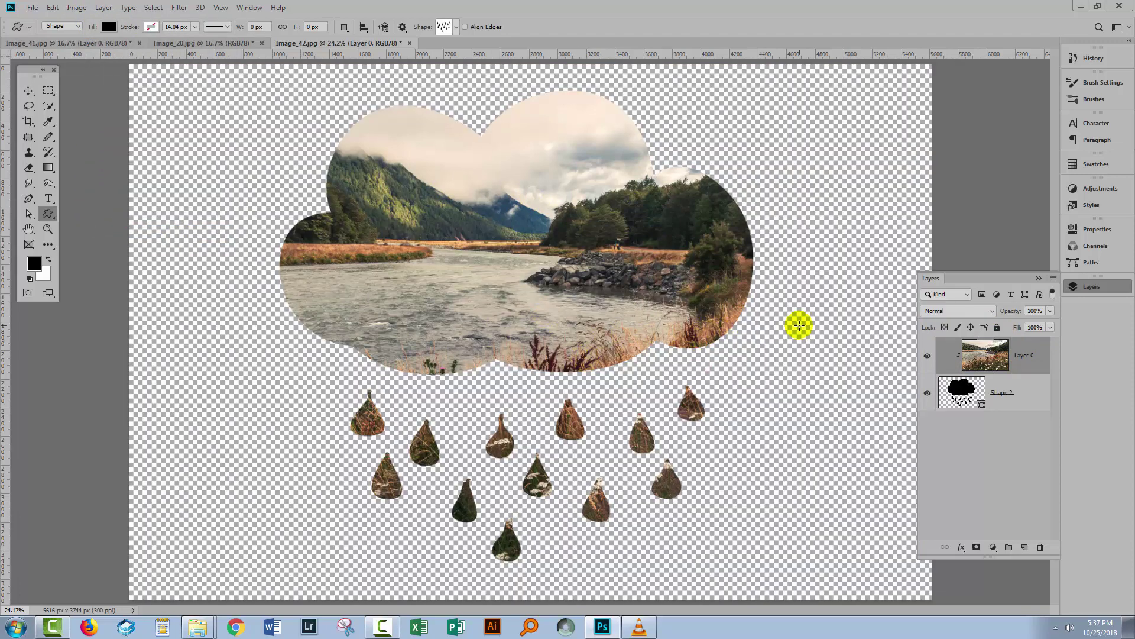
Step: Release the photo layer's clipping mask and reapply it to the cloud-and-rain shape, twice in a row
{"action": "key", "text": "ctrl+alt+g"}
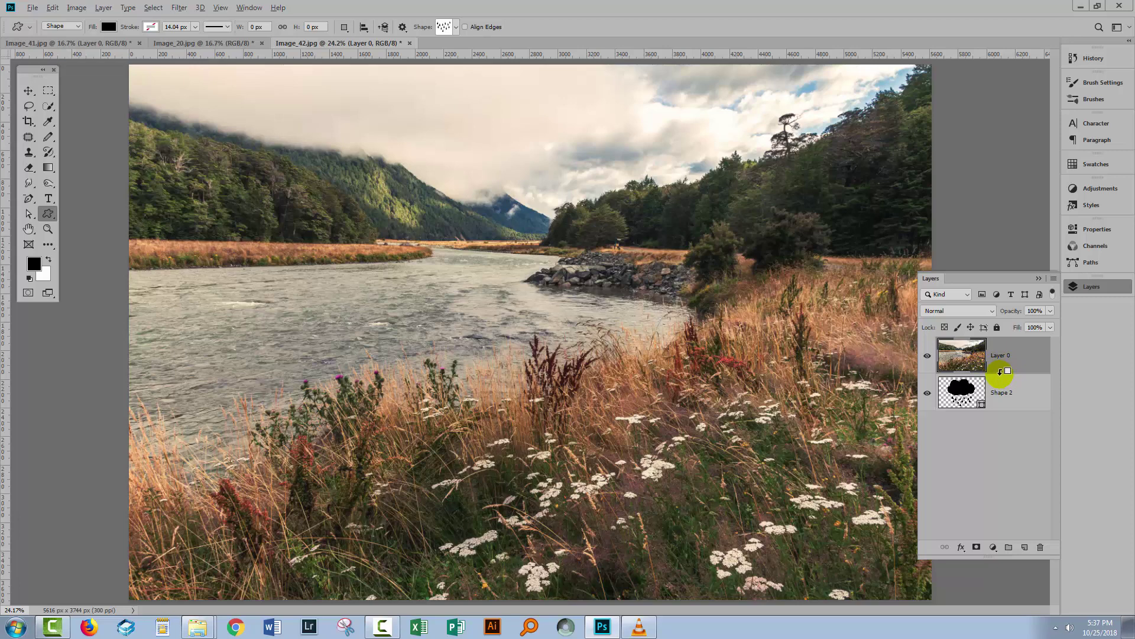
{"action": "left_click", "coordinate": [1000, 371], "text": "alt"}
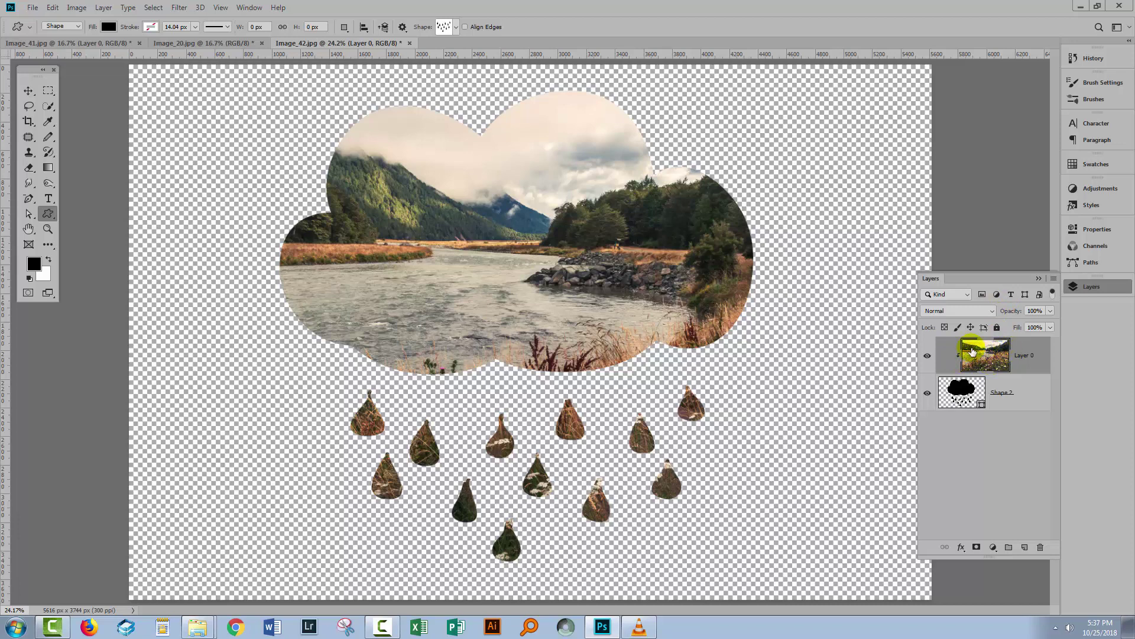
{"action": "left_click", "coordinate": [104, 8]}
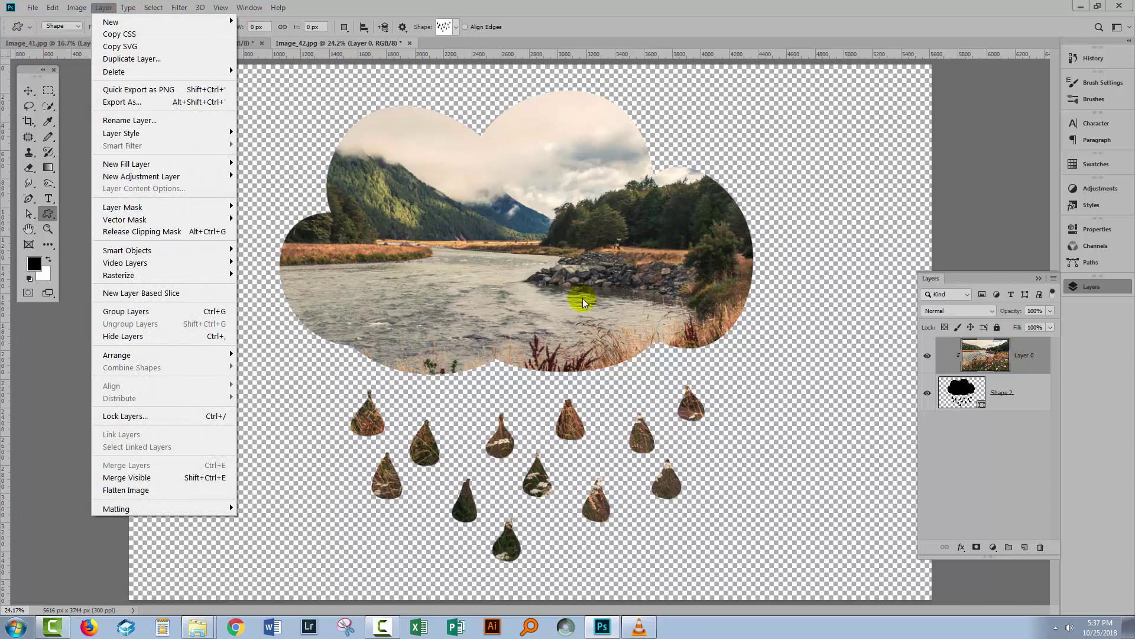
{"action": "left_click", "coordinate": [1024, 433]}
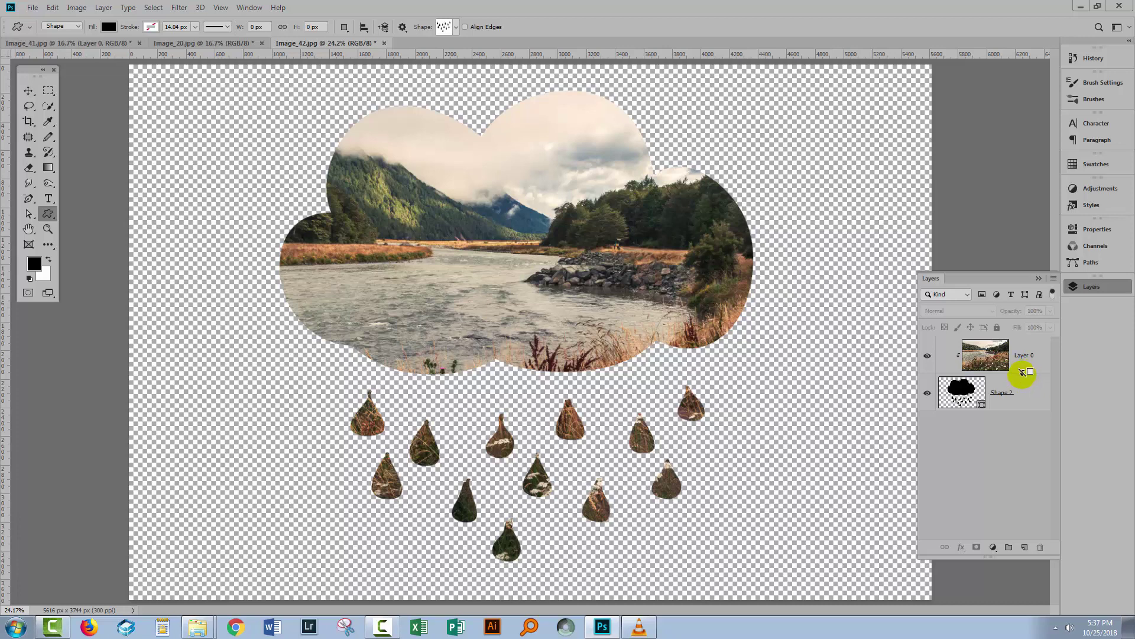
{"action": "left_click", "coordinate": [1023, 372], "text": "alt"}
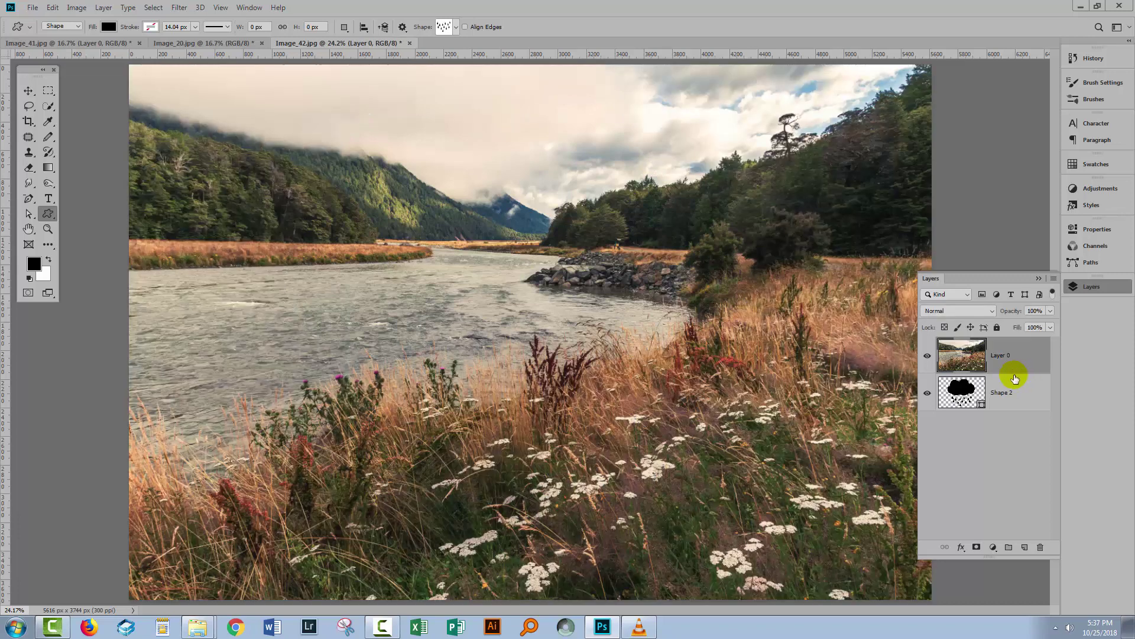
{"action": "left_click", "coordinate": [1018, 371], "text": "alt"}
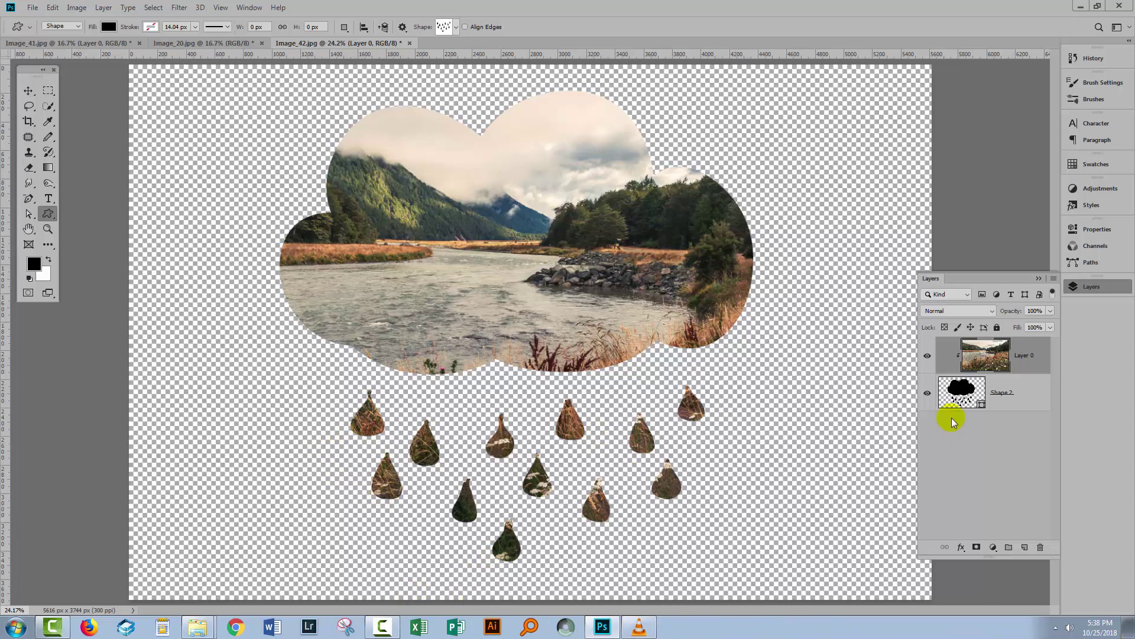
Step: Add a new layer beneath the cloud-and-rain shape layer and fill it with white
{"action": "left_click", "coordinate": [1025, 547]}
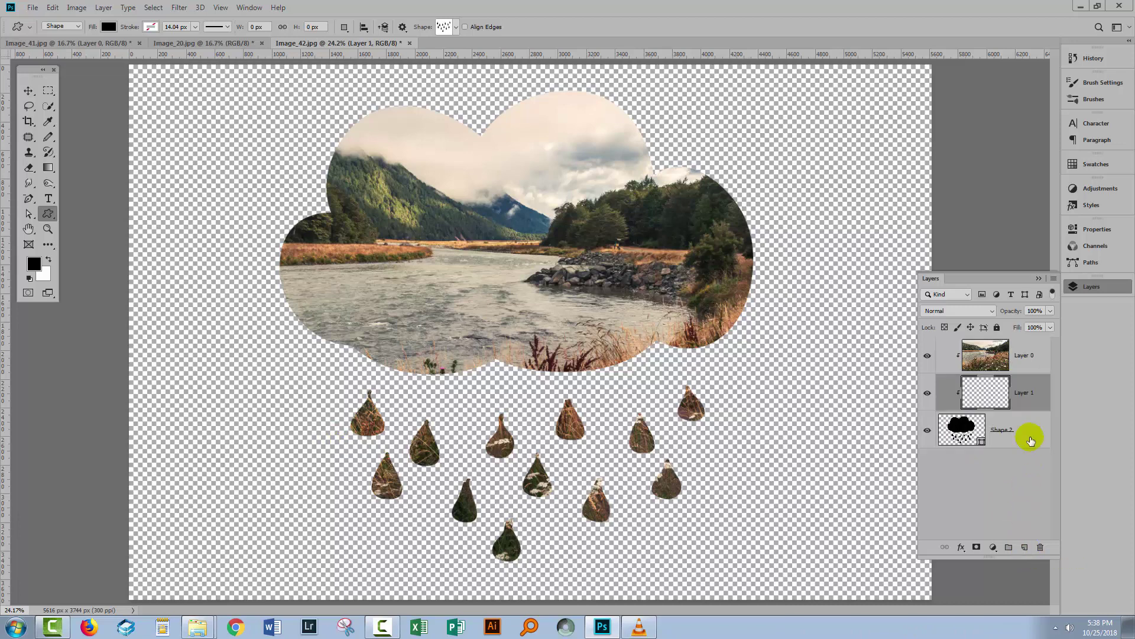
{"action": "left_click_drag", "start_coordinate": [1024, 387], "coordinate": [1024, 450]}
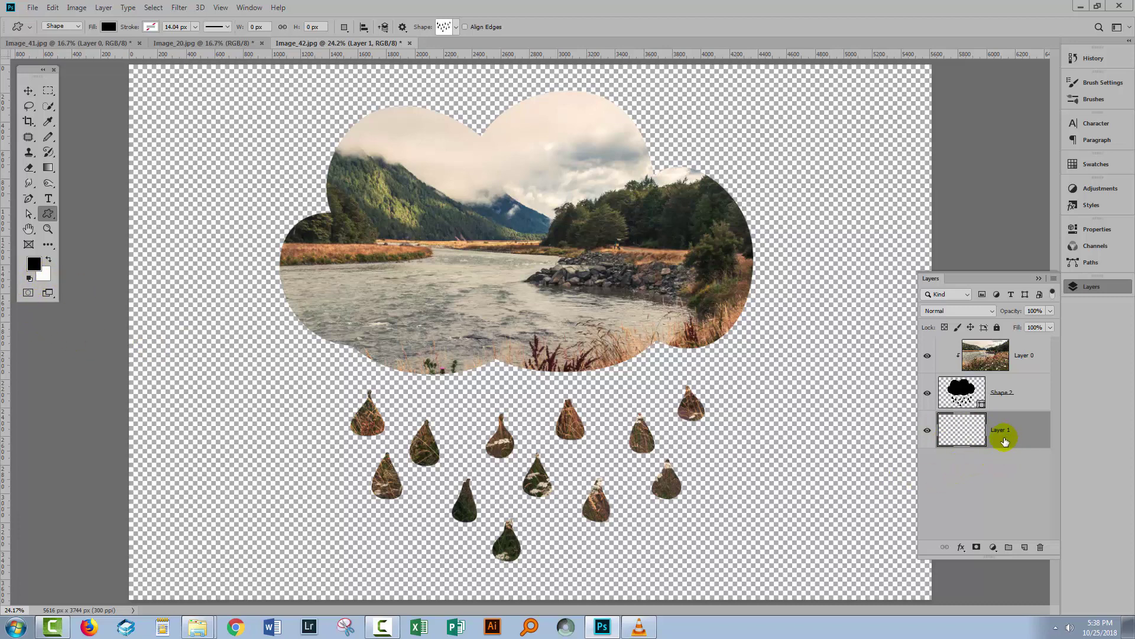
{"action": "key", "text": "ctrl+BackSpace"}
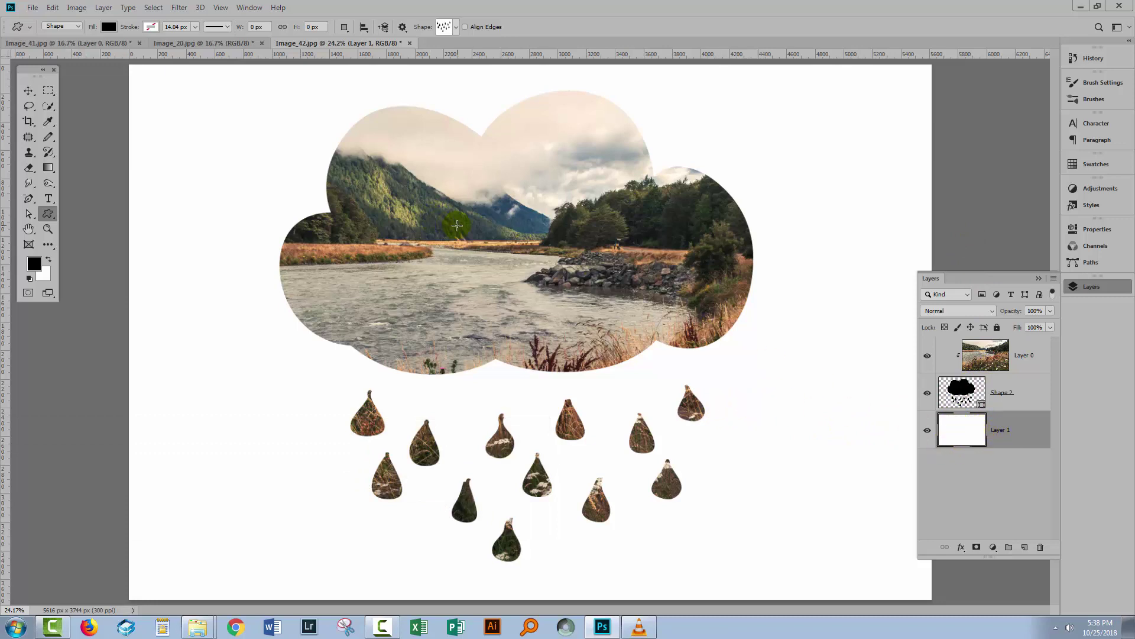
Step: Try a blue sampled from the distant mountain as the background layer's fill, and refill the layer with white
{"action": "left_click", "coordinate": [48, 121]}
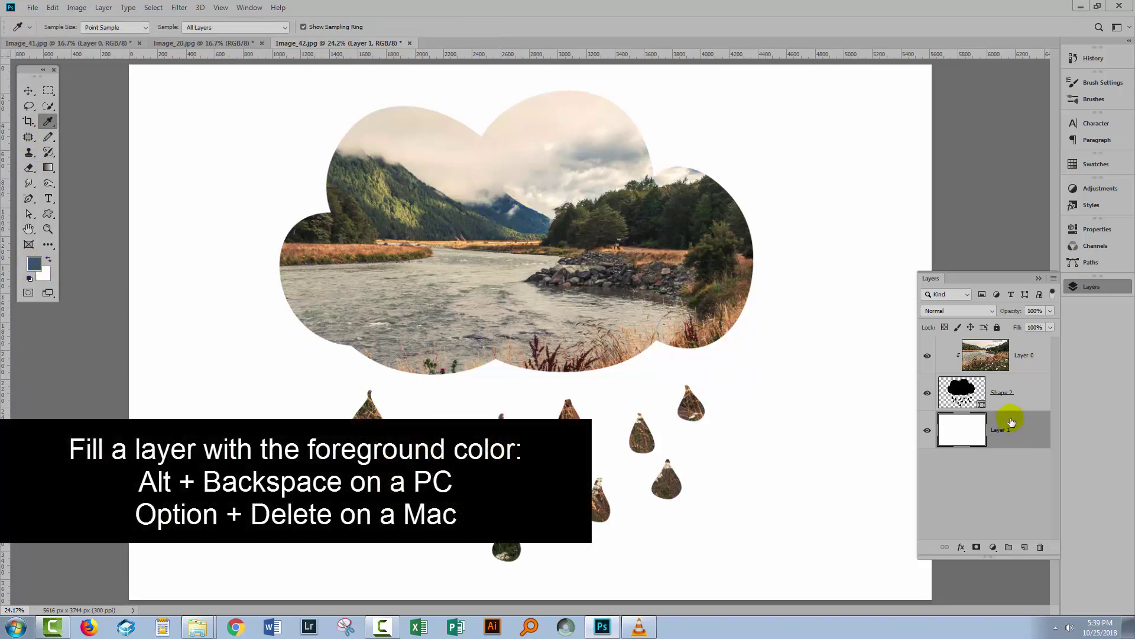
{"action": "key", "text": "alt+BackSpace"}
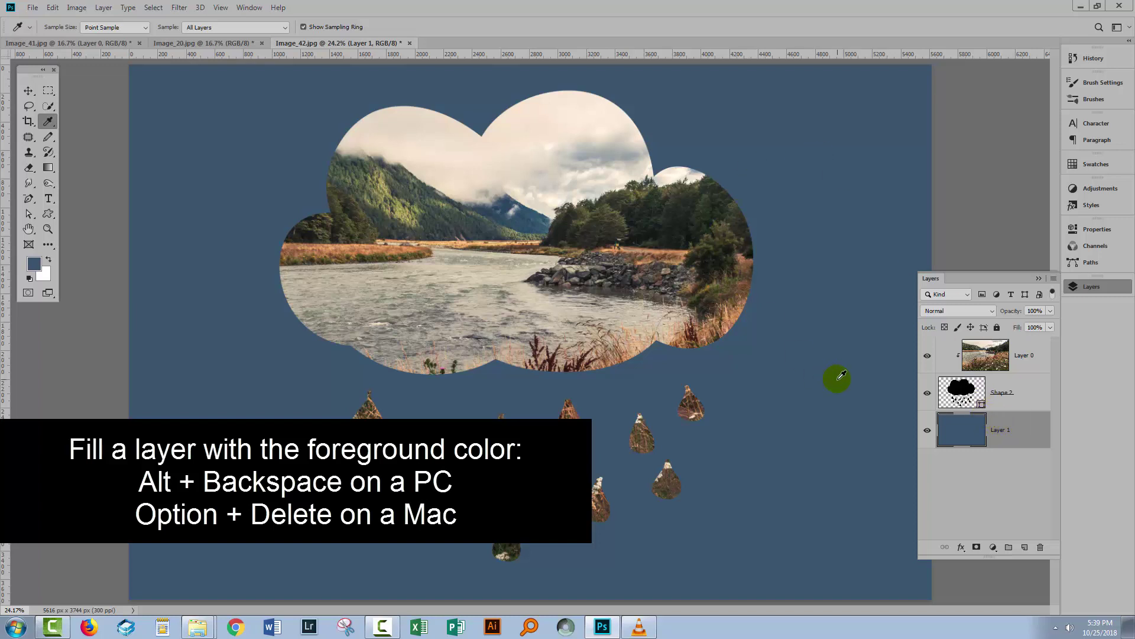
{"action": "key", "text": "ctrl+BackSpace"}
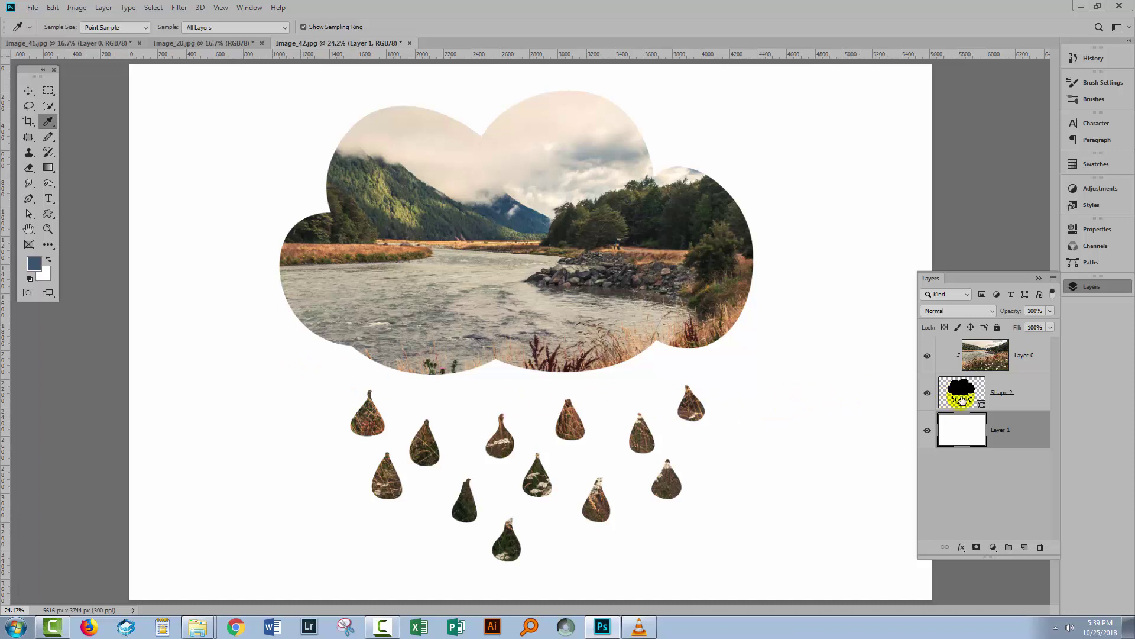
Step: Add a 13 px outside stroke to the cloud-and-rain shape layer in dark blue #274663, sampled from the distant mountain
{"action": "left_click", "coordinate": [1002, 396]}
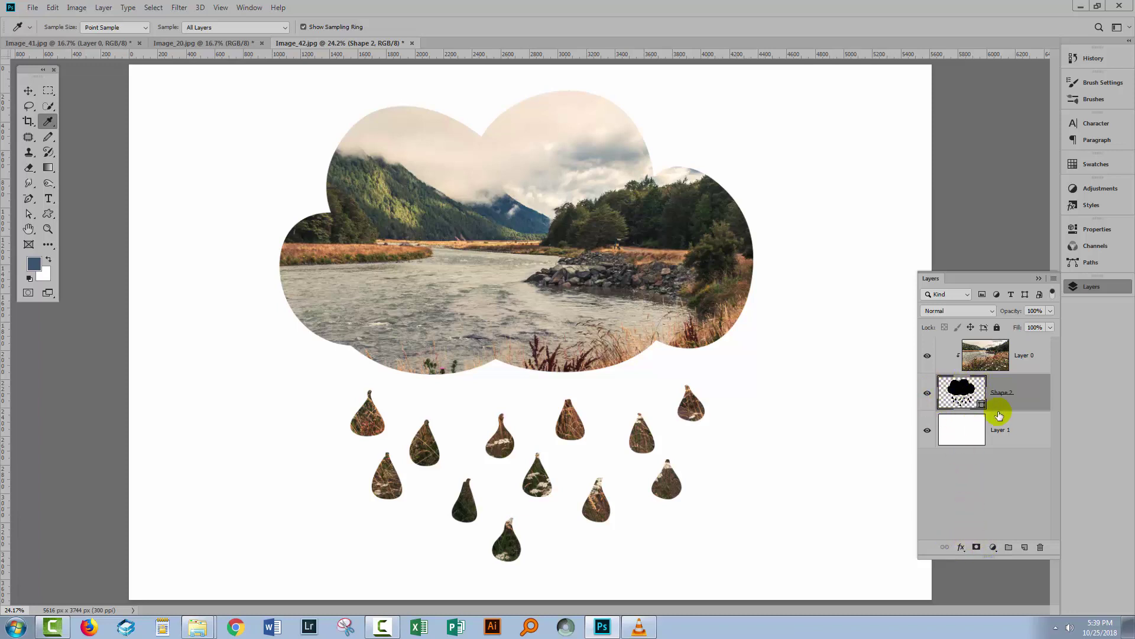
{"action": "left_click", "coordinate": [961, 547]}
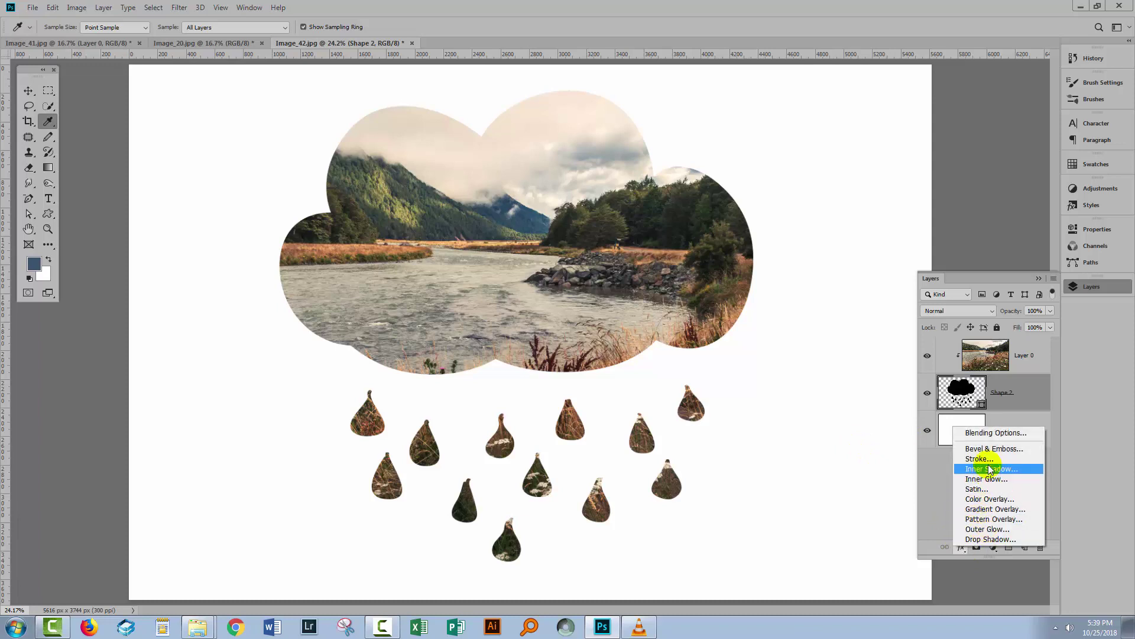
{"action": "left_click", "coordinate": [980, 459]}
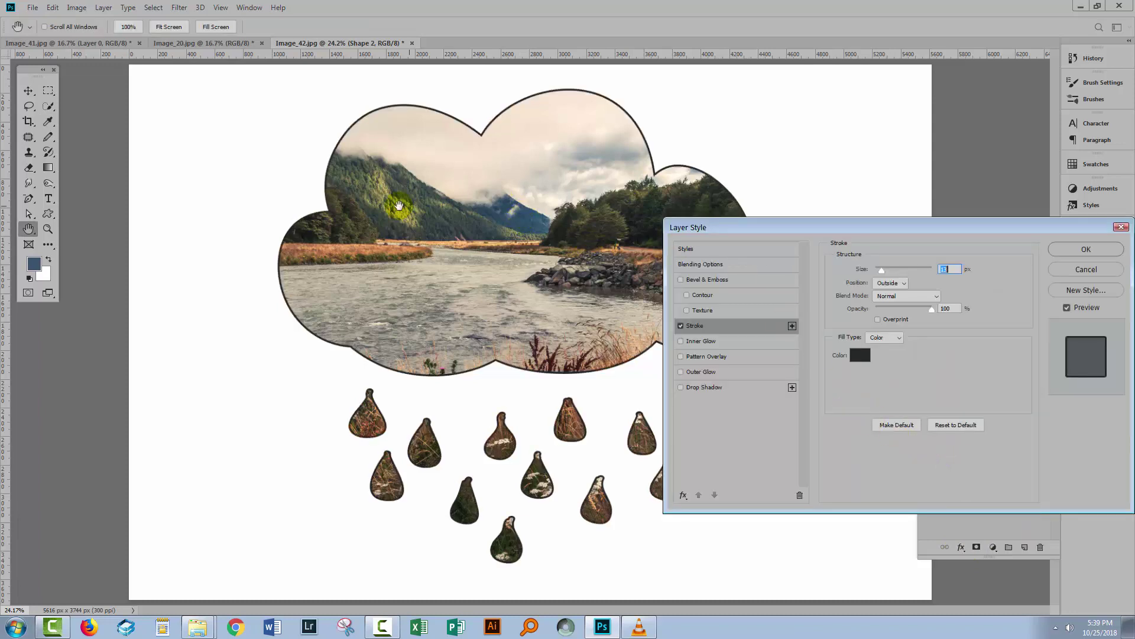
{"action": "left_click_drag", "start_coordinate": [757, 225], "coordinate": [708, 292]}
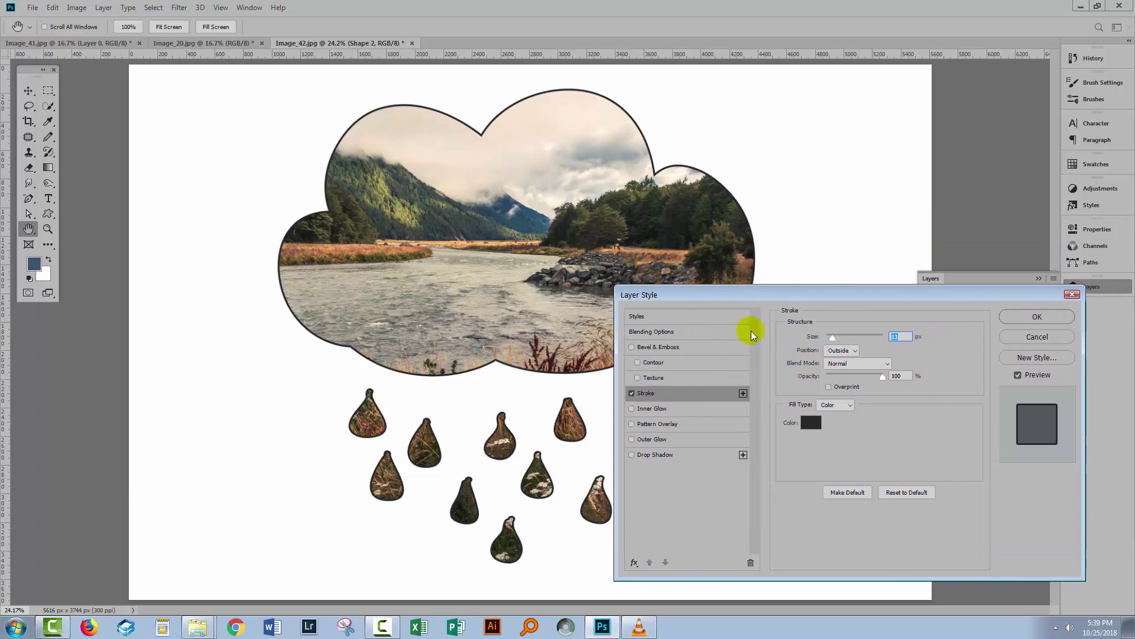
{"action": "left_click", "coordinate": [811, 421]}
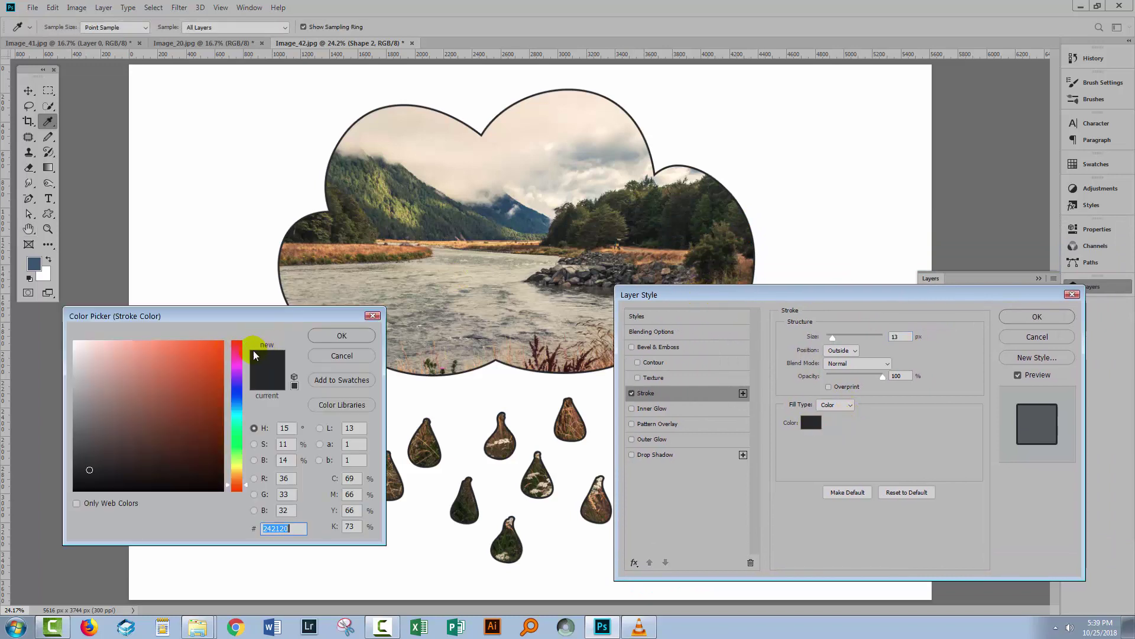
{"action": "left_click", "coordinate": [526, 211]}
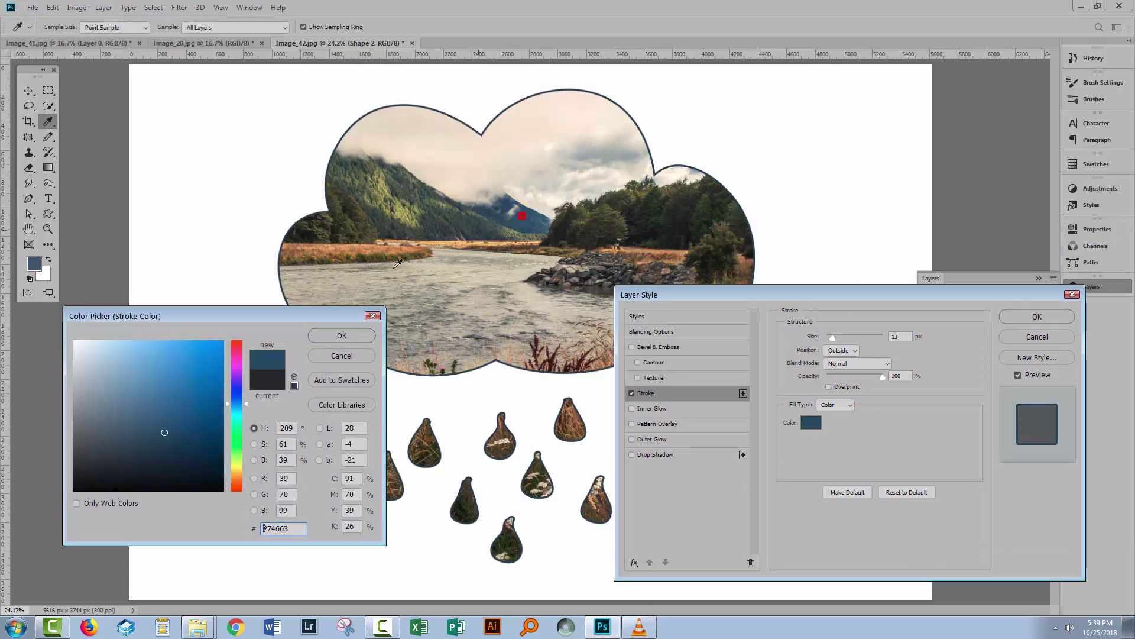
{"action": "left_click", "coordinate": [340, 336]}
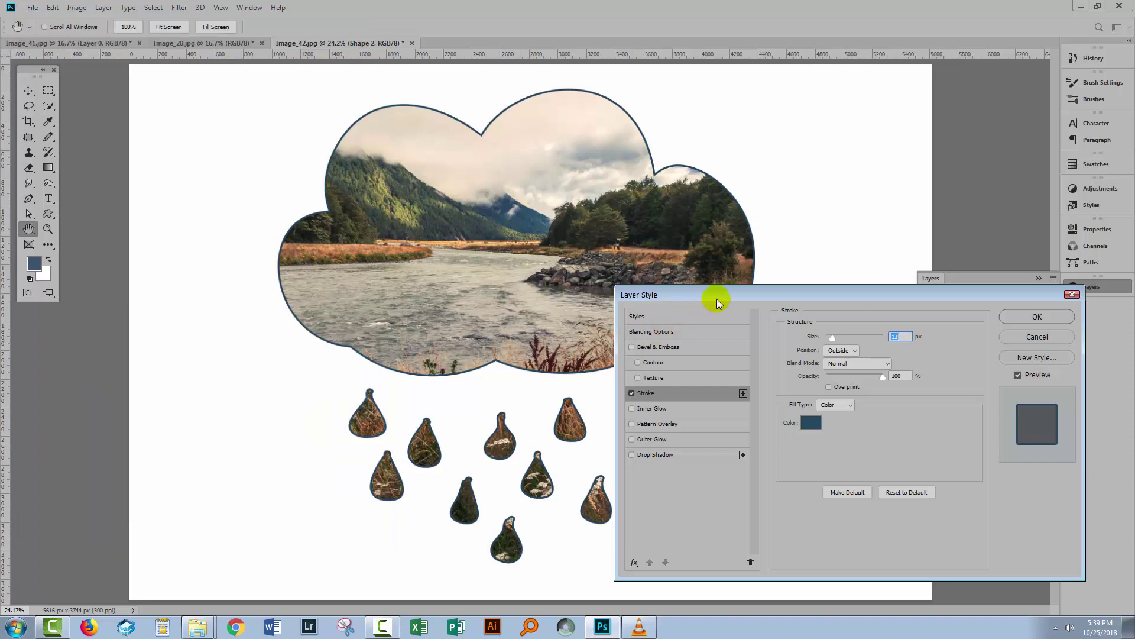
{"action": "left_click_drag", "start_coordinate": [717, 299], "coordinate": [744, 282]}
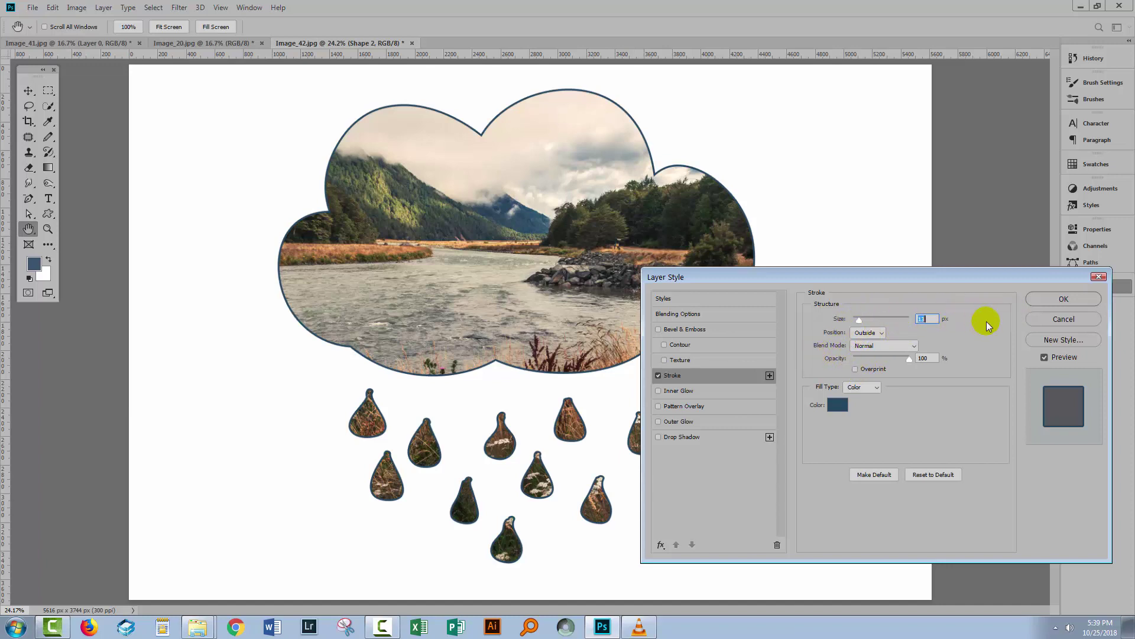
{"action": "left_click", "coordinate": [1052, 297]}
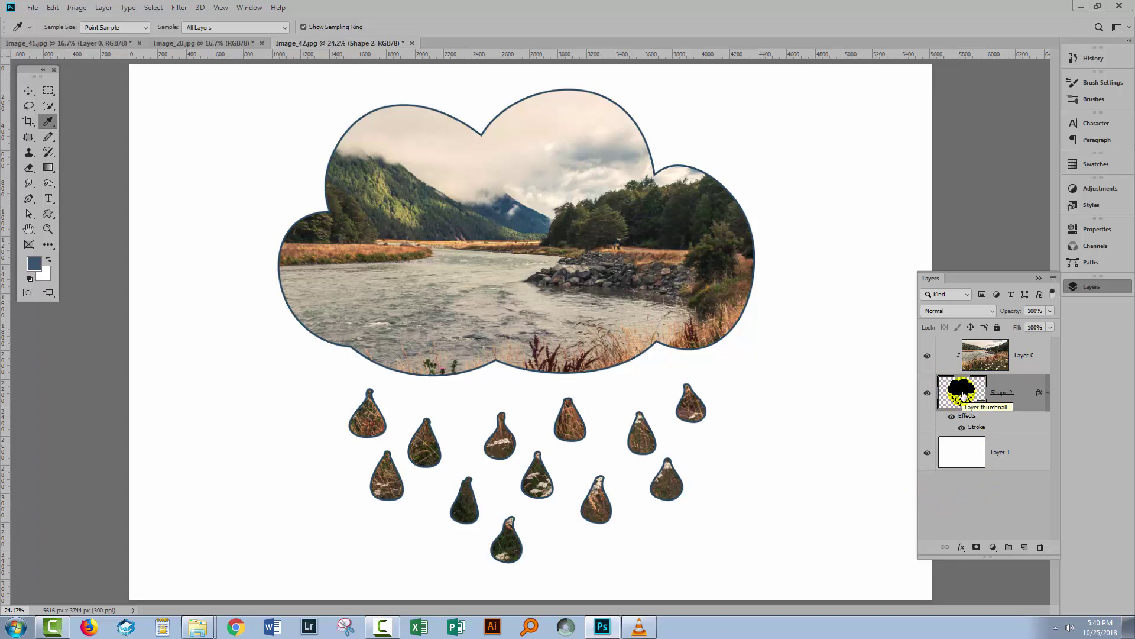
Step: Select the shape layer's path and display the raindrops' anchor points with the Direct Selection tool
{"action": "left_click", "coordinate": [29, 216]}
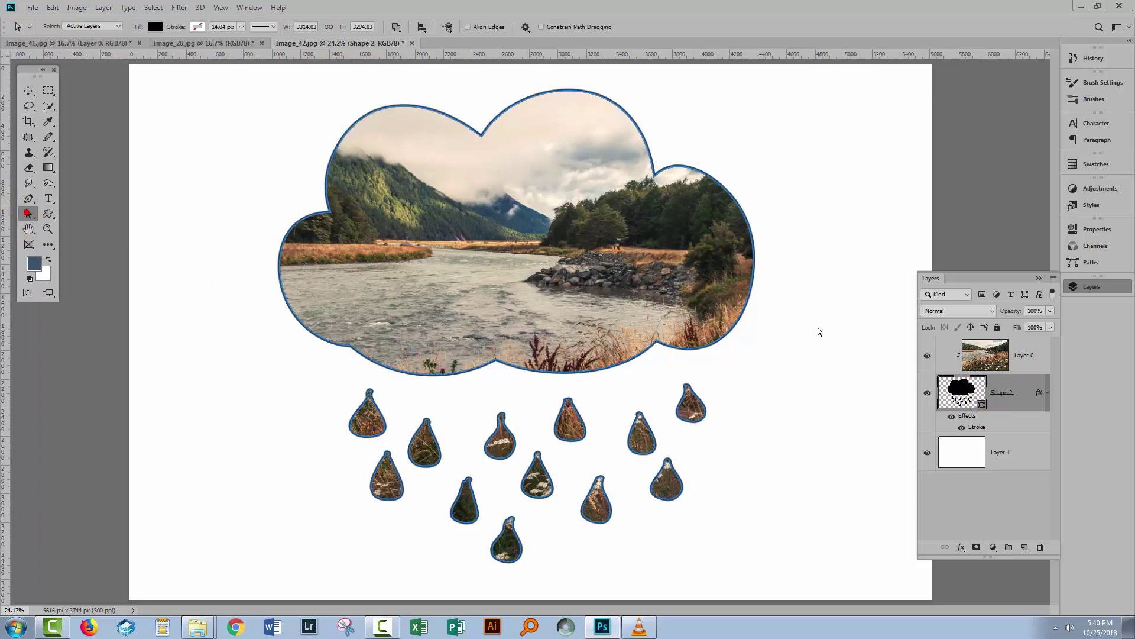
{"action": "left_click", "coordinate": [1090, 262]}
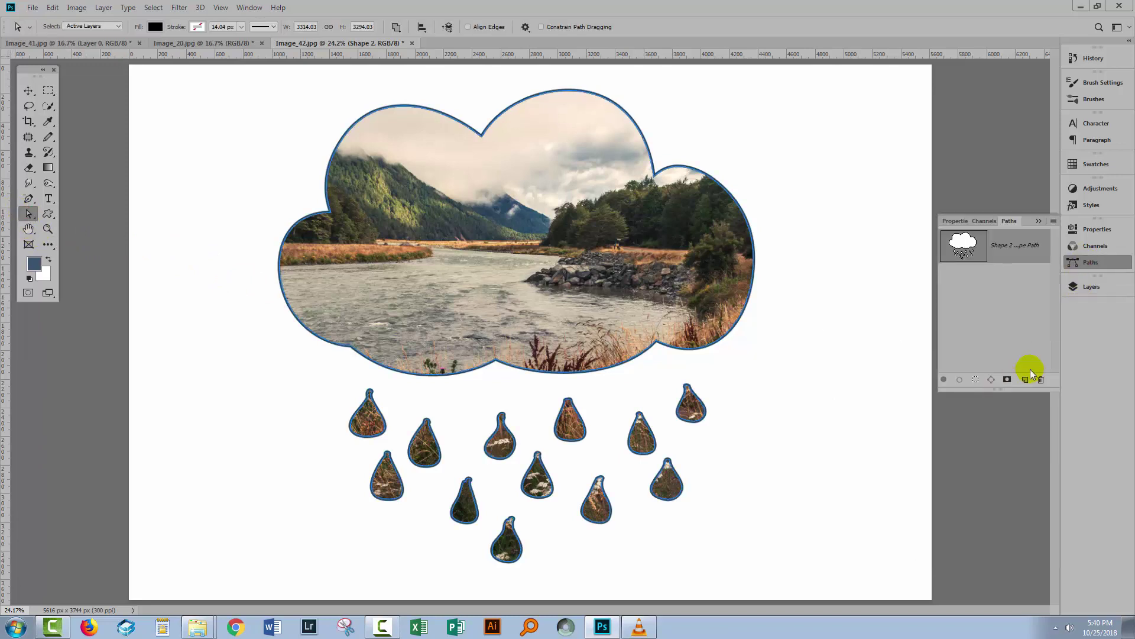
{"action": "left_click", "coordinate": [966, 243]}
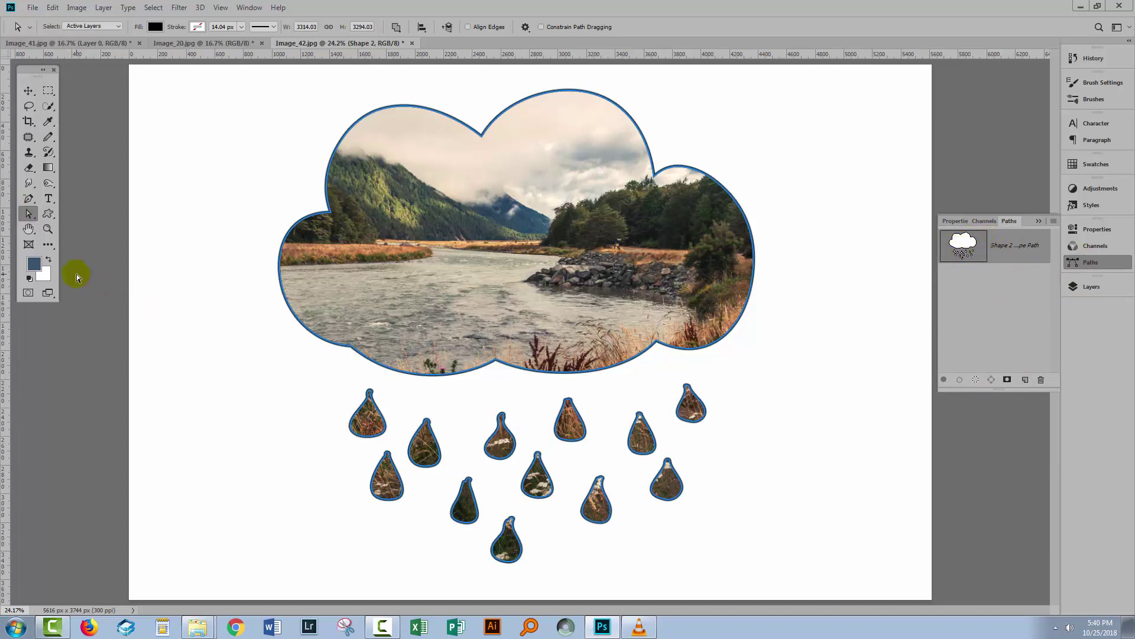
{"action": "left_click", "coordinate": [28, 214]}
{"action": "left_click", "coordinate": [88, 225]}
{"action": "left_click", "coordinate": [363, 432]}
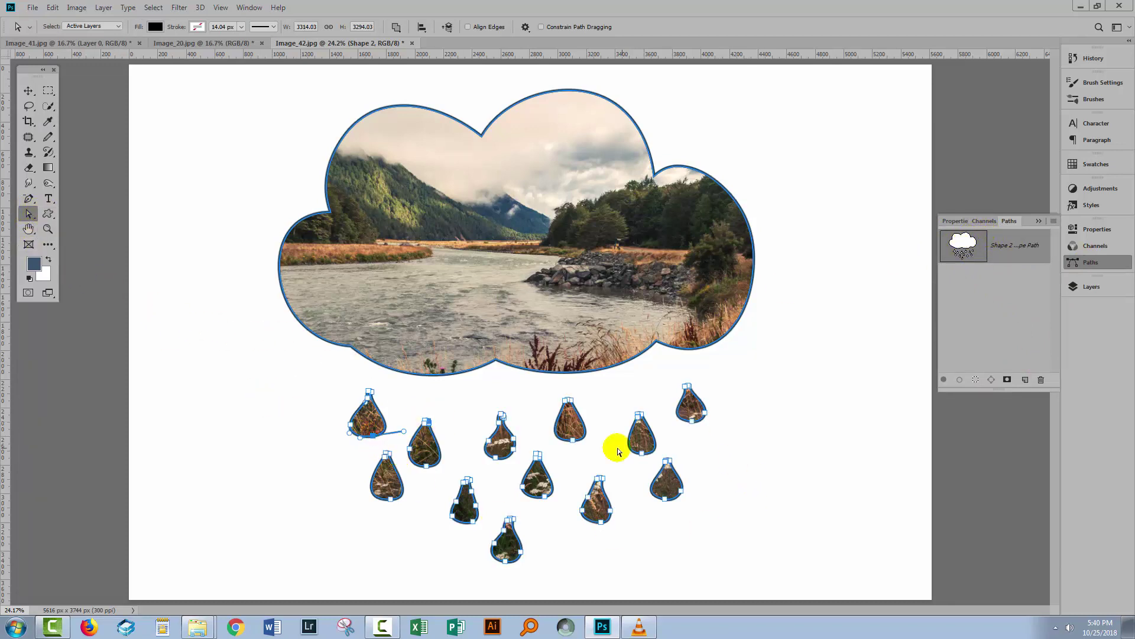
Step: Display the anchor points along the cloud's outline, and return to the layer list
{"action": "left_click", "coordinate": [282, 296]}
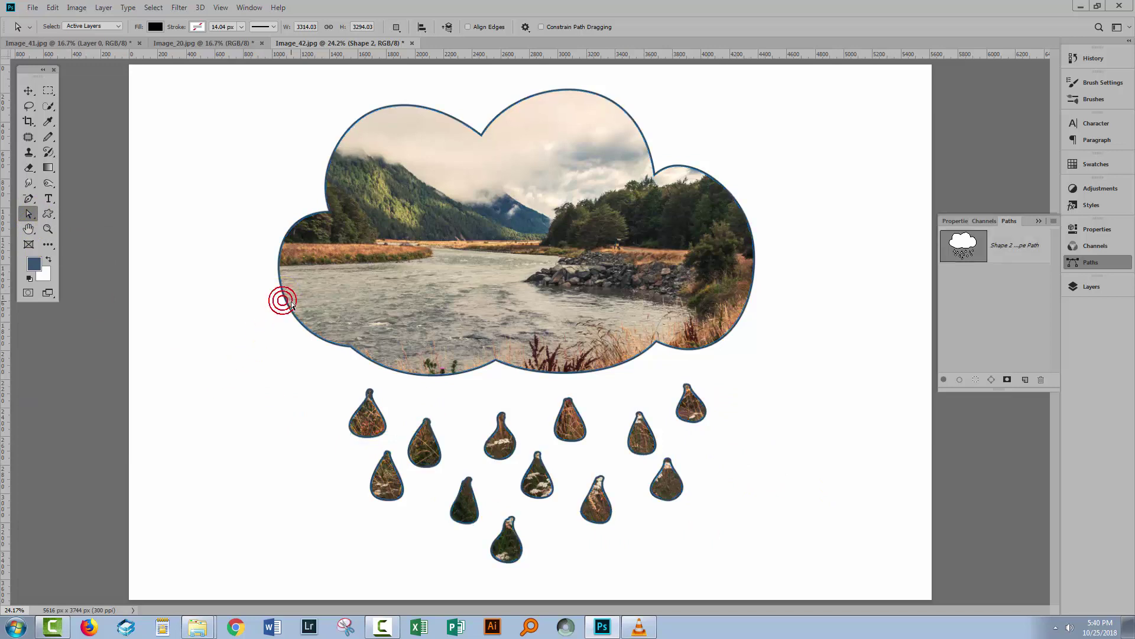
{"action": "left_click", "coordinate": [289, 309]}
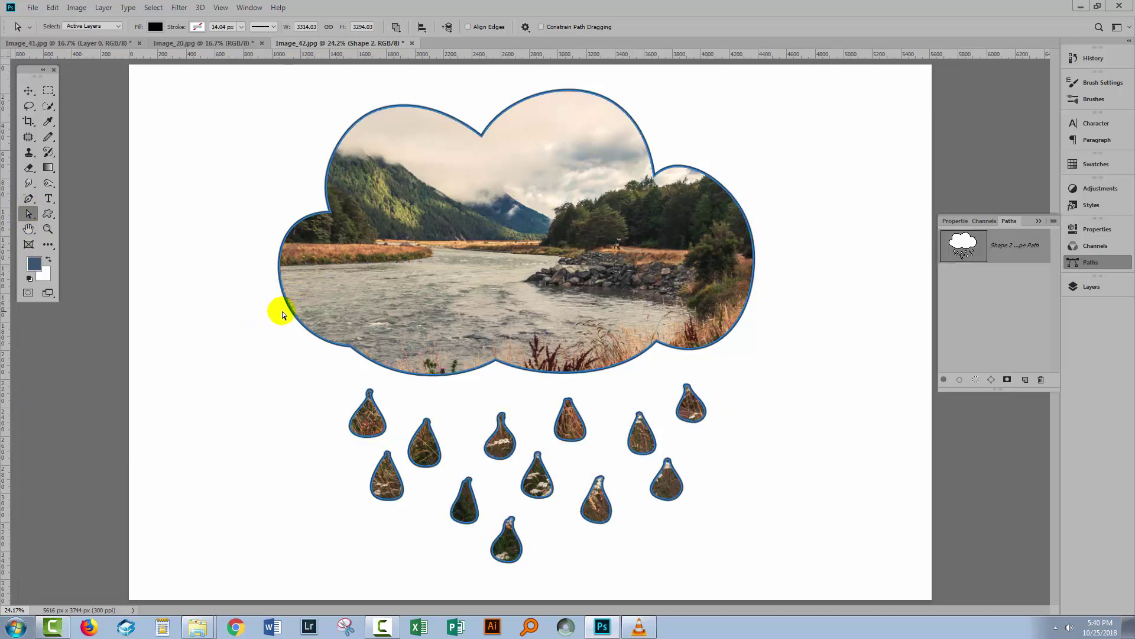
{"action": "left_click", "coordinate": [281, 309]}
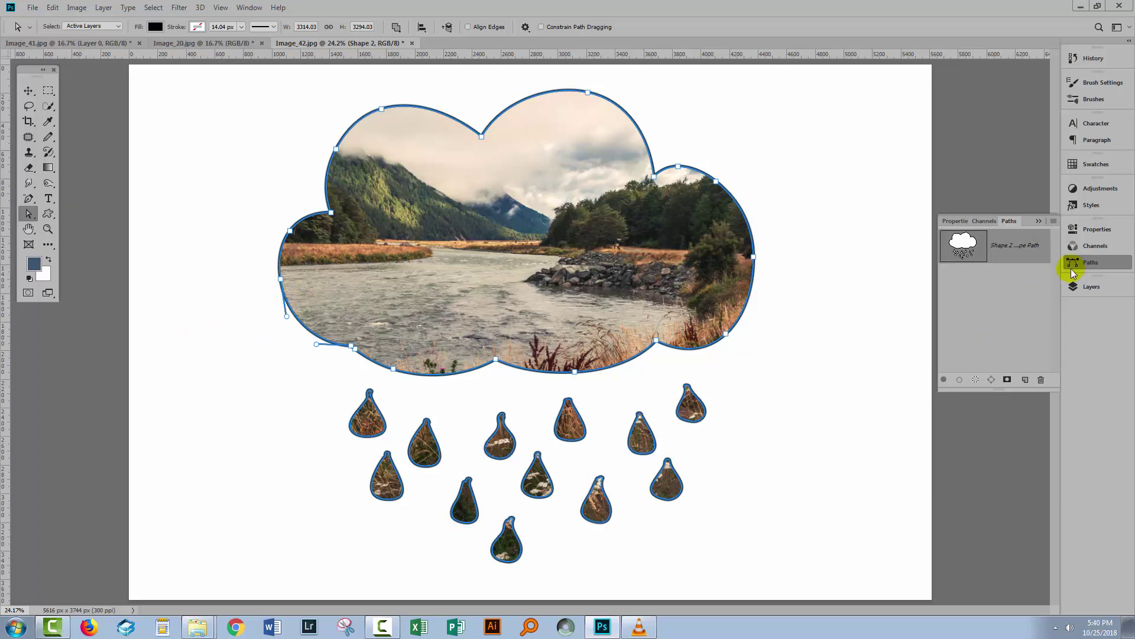
{"action": "left_click", "coordinate": [1083, 285]}
{"action": "left_click", "coordinate": [889, 436]}
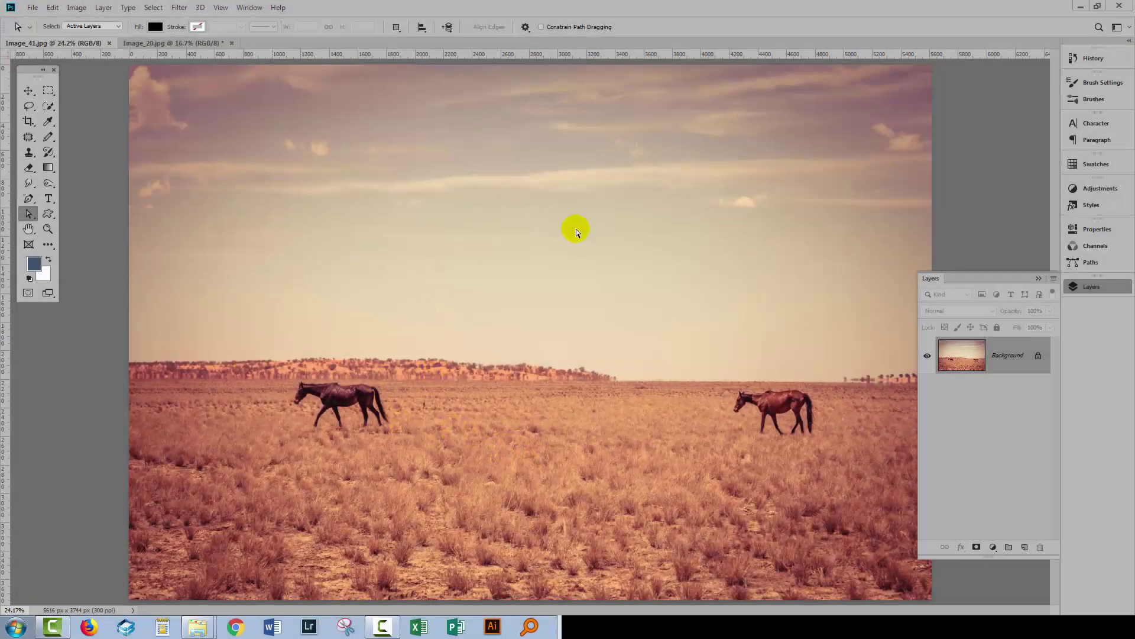
Step: Add the text "the range" in Montana Regular at 152 pt over the walking horse on the photo's left side
{"action": "left_click", "coordinate": [47, 198]}
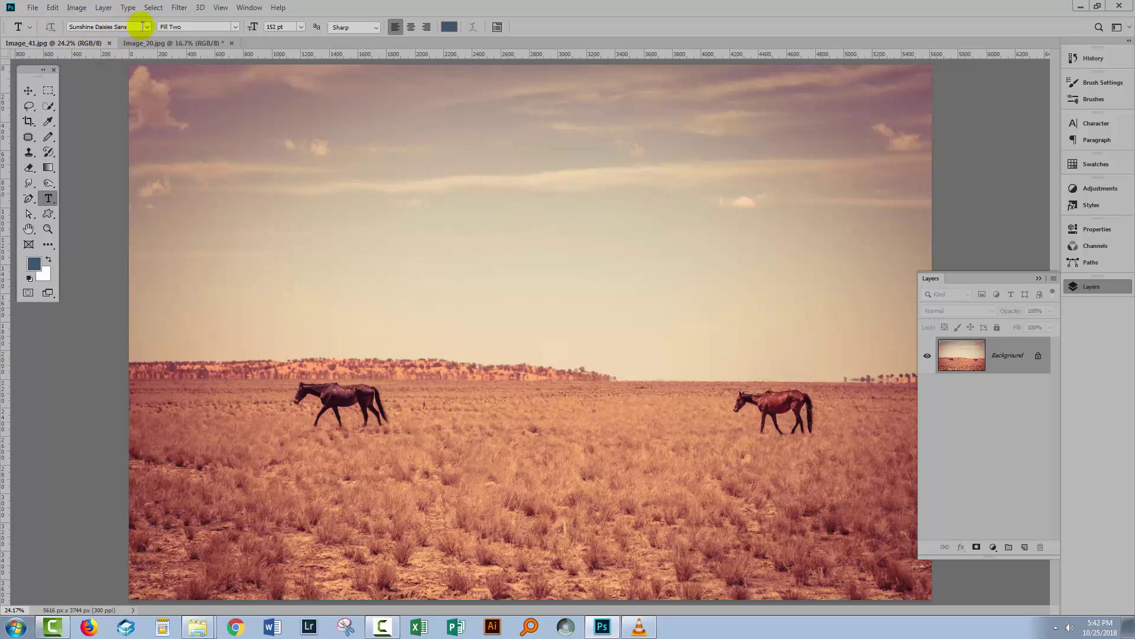
{"action": "left_click", "coordinate": [146, 27]}
{"action": "left_click", "coordinate": [100, 68]}
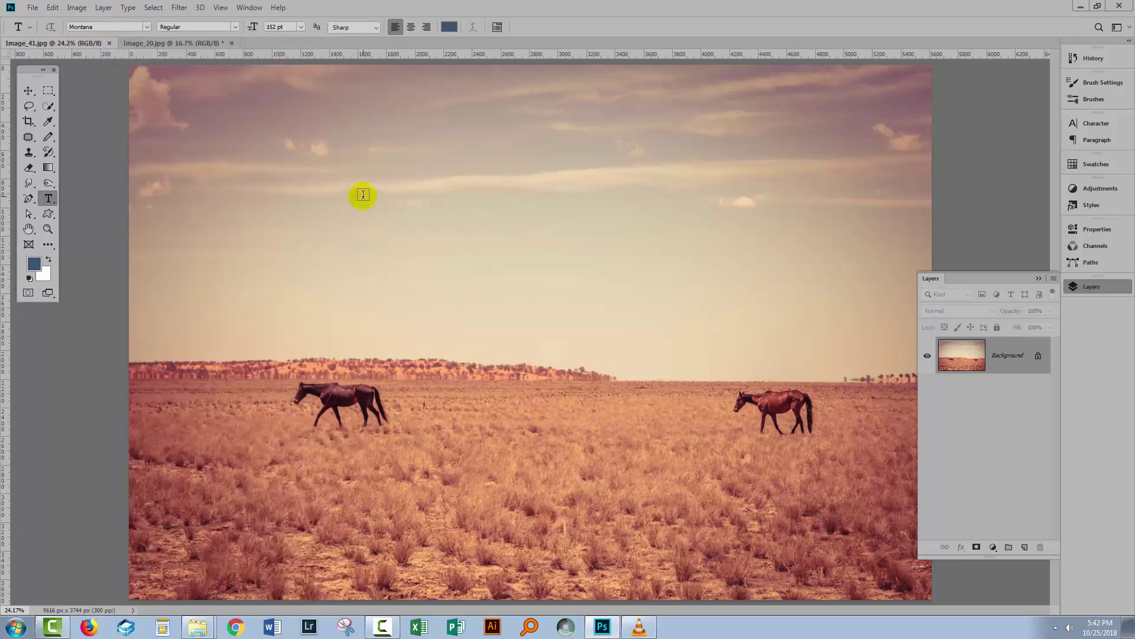
{"action": "left_click", "coordinate": [191, 398]}
{"action": "type", "text": "THE RANGE"}
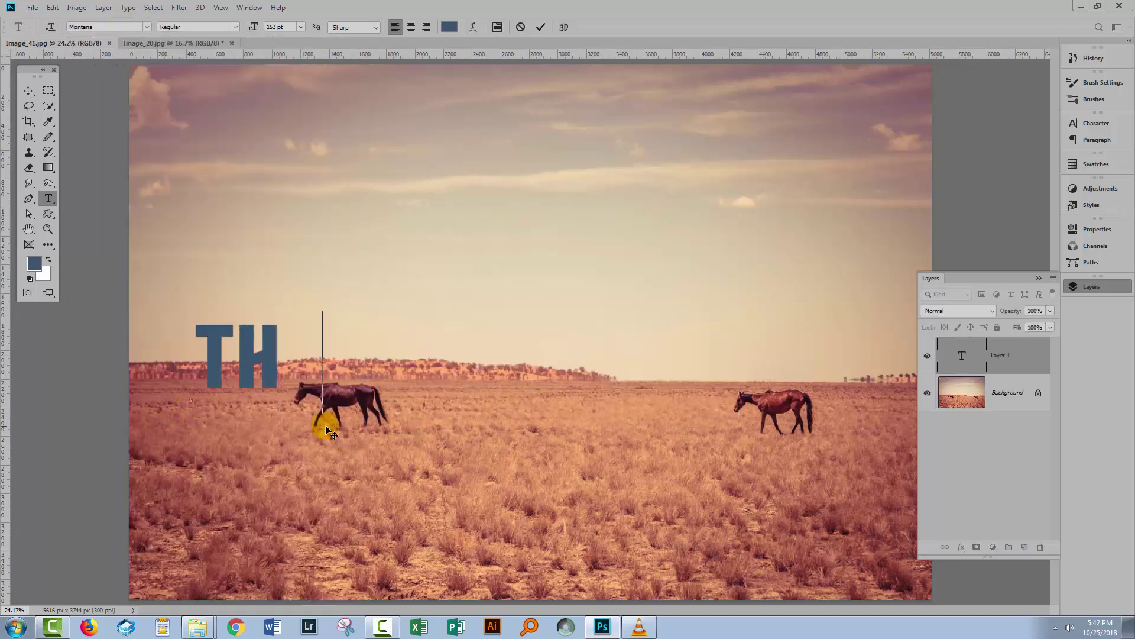
Step: Change the font style of the whole text to Roughen
{"action": "key", "text": "ctrl+shift+Left"}
{"action": "left_click", "coordinate": [201, 335], "text": "shift"}
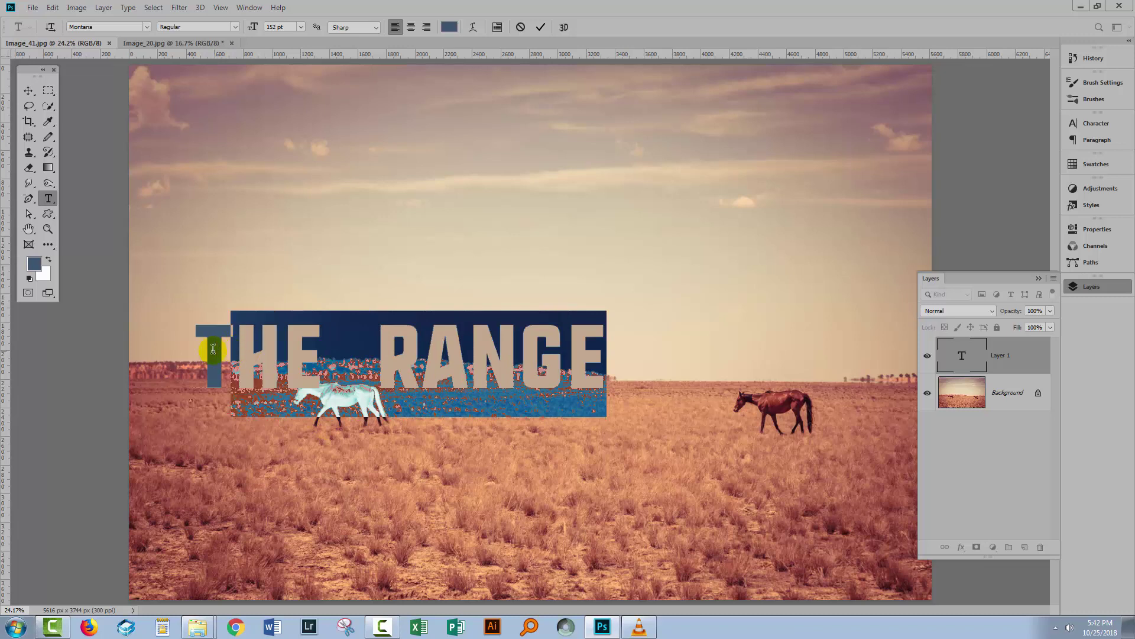
{"action": "left_click", "coordinate": [220, 27]}
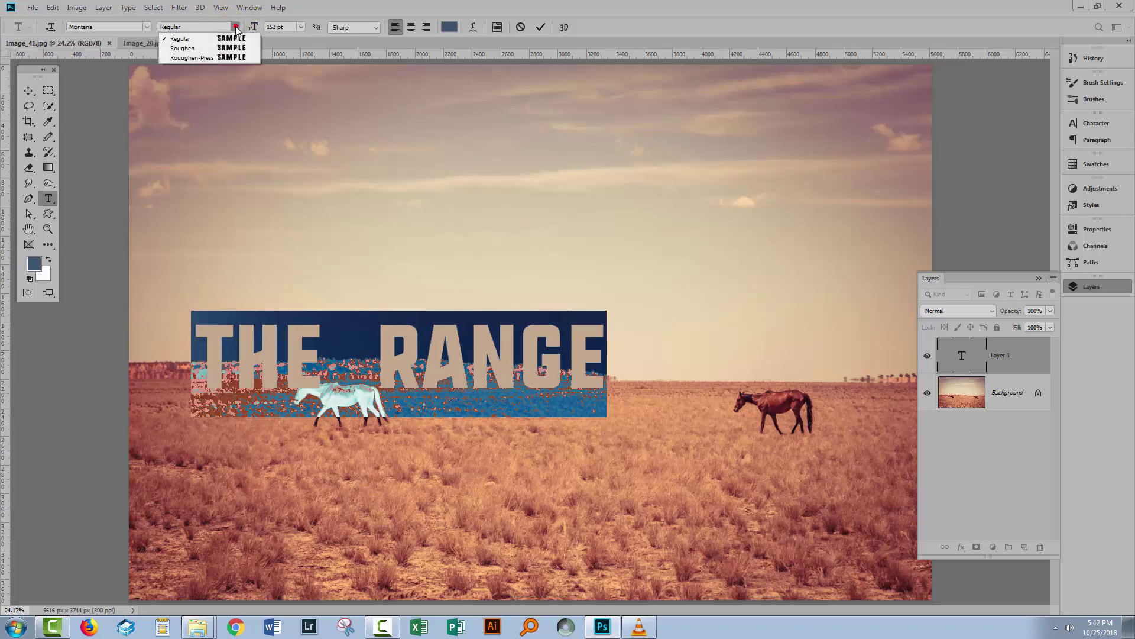
{"action": "left_click", "coordinate": [188, 47]}
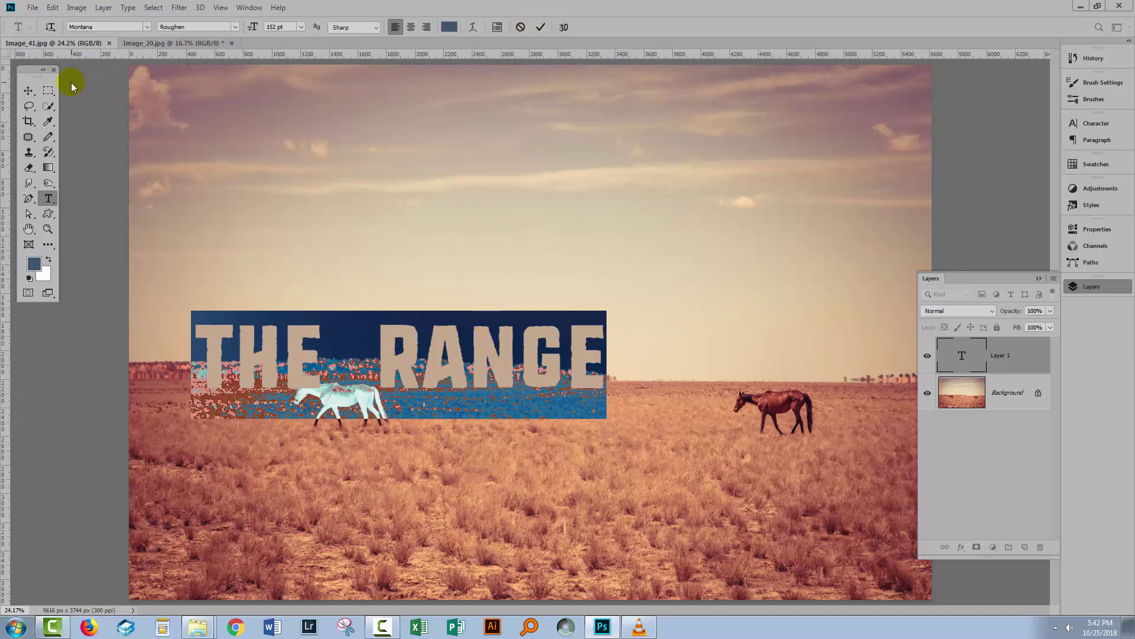
Step: Scale the text to about 179% so it spans most of the photo's width, and position it across both horses
{"action": "left_click", "coordinate": [28, 90]}
{"action": "key", "text": "ctrl+t"}
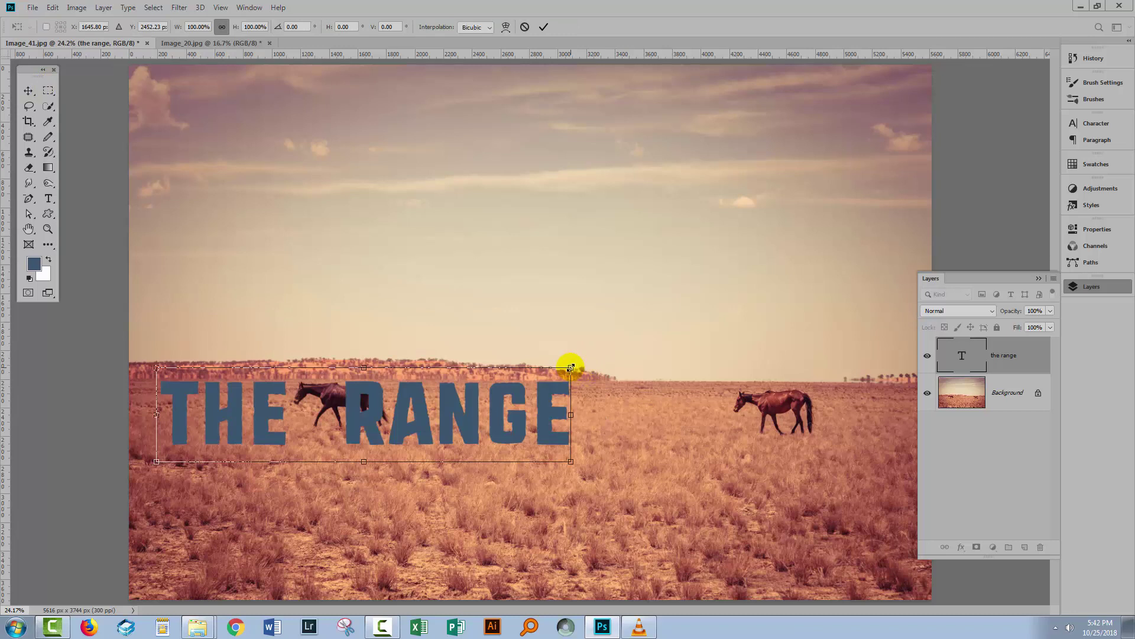
{"action": "left_click_drag", "start_coordinate": [571, 368], "coordinate": [877, 197]}
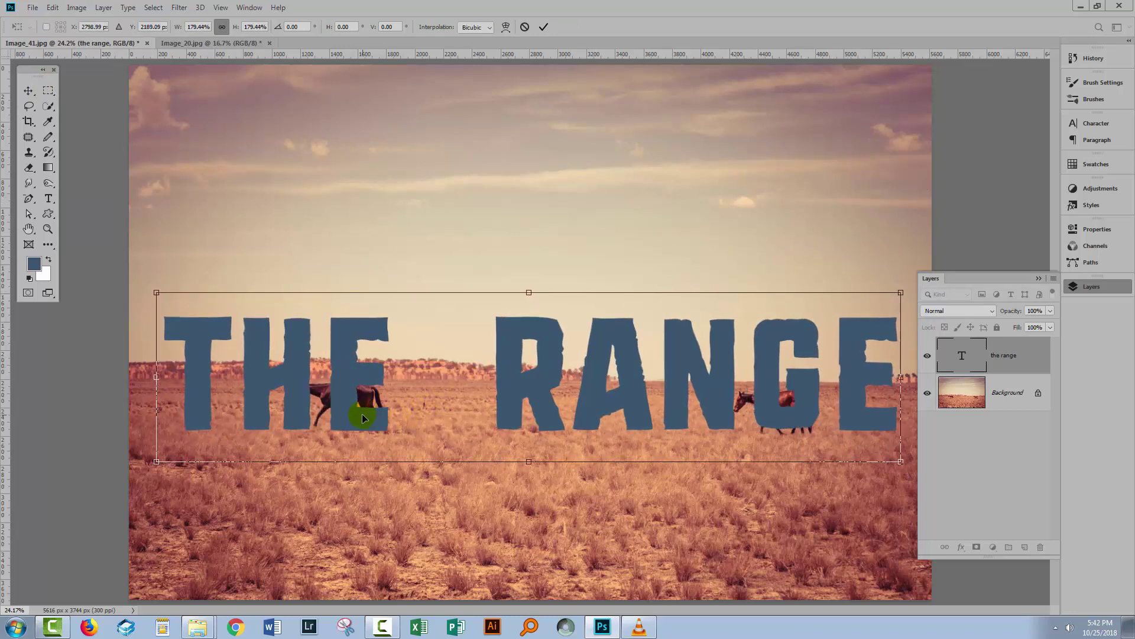
{"action": "left_click_drag", "start_coordinate": [363, 415], "coordinate": [343, 397]}
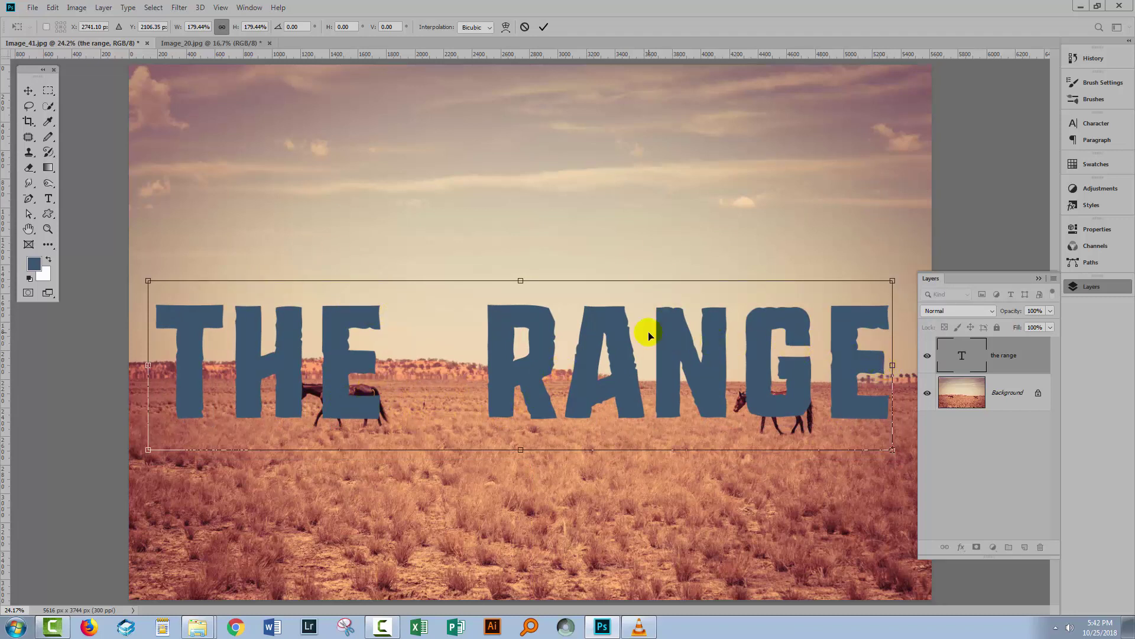
{"action": "left_click", "coordinate": [544, 27]}
Step: Tighten the tracking of the whole text so its letters sit closer together
{"action": "left_click", "coordinate": [49, 198]}
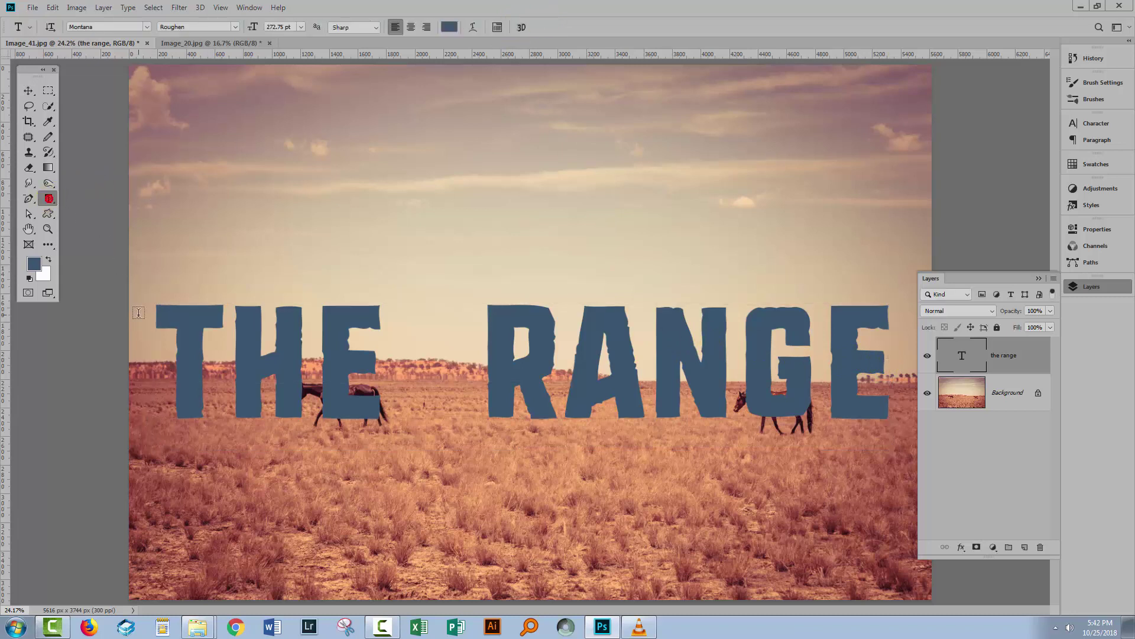
{"action": "left_click_drag", "start_coordinate": [180, 357], "coordinate": [868, 353]}
{"action": "left_click", "coordinate": [497, 27]}
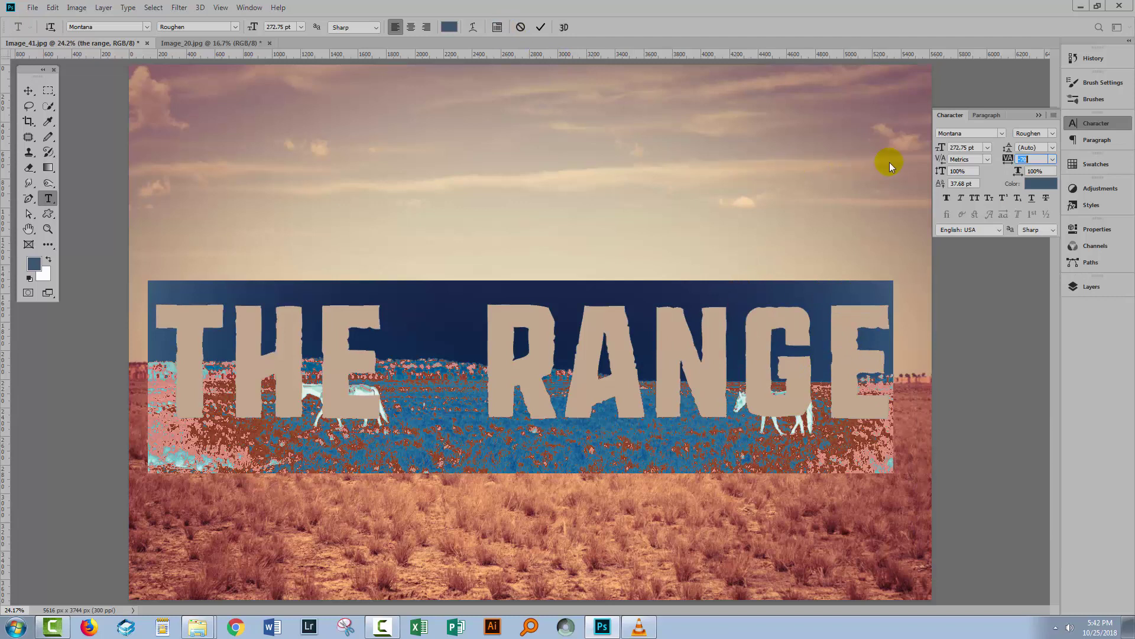
{"action": "left_click", "coordinate": [1006, 161]}
{"action": "left_click_drag", "start_coordinate": [1009, 162], "coordinate": [1005, 163]}
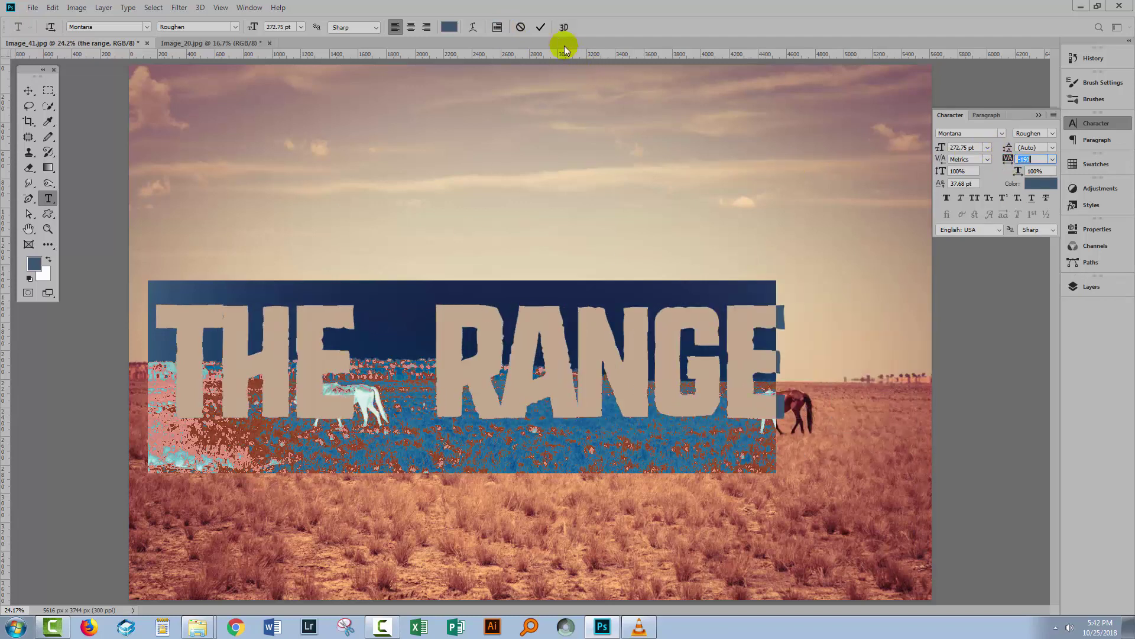
Step: Move the text slightly lower and scale it to about 120% so it spans nearly the photo's full width
{"action": "left_click", "coordinate": [539, 26]}
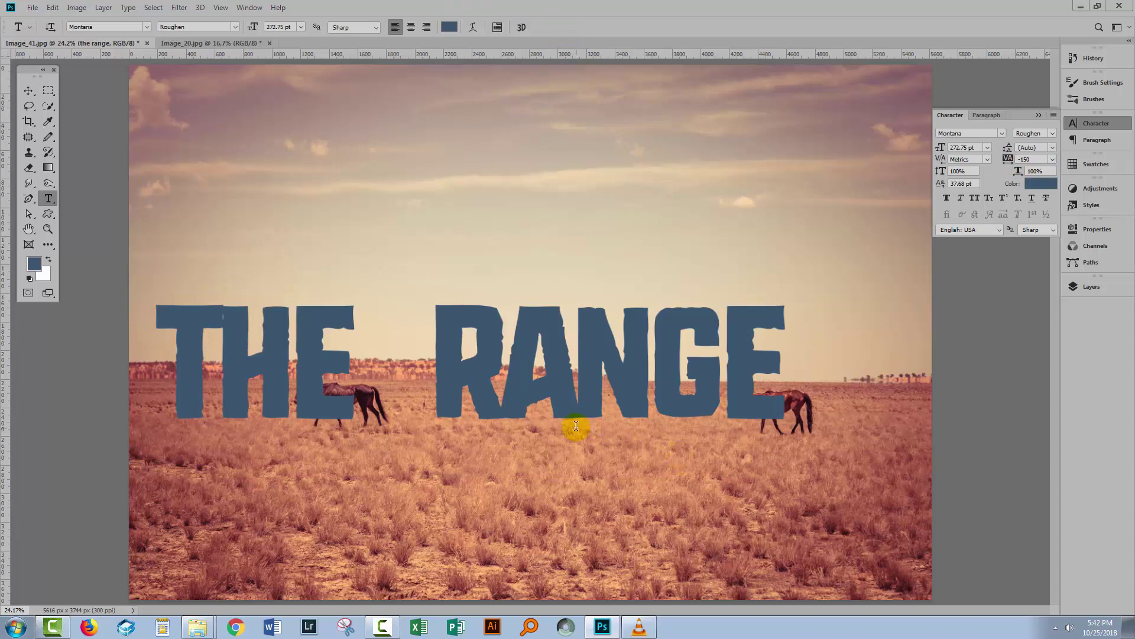
{"action": "left_click", "coordinate": [28, 90]}
{"action": "left_click_drag", "start_coordinate": [235, 367], "coordinate": [264, 391]}
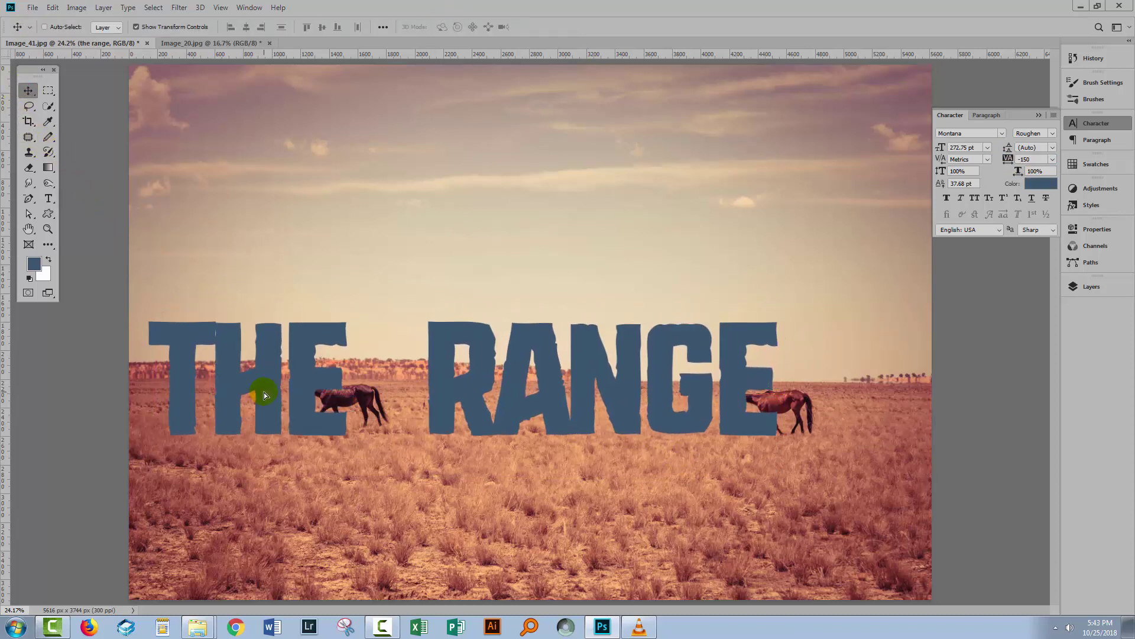
{"action": "key", "text": "ctrl+t"}
{"action": "left_click_drag", "start_coordinate": [779, 297], "coordinate": [899, 249]}
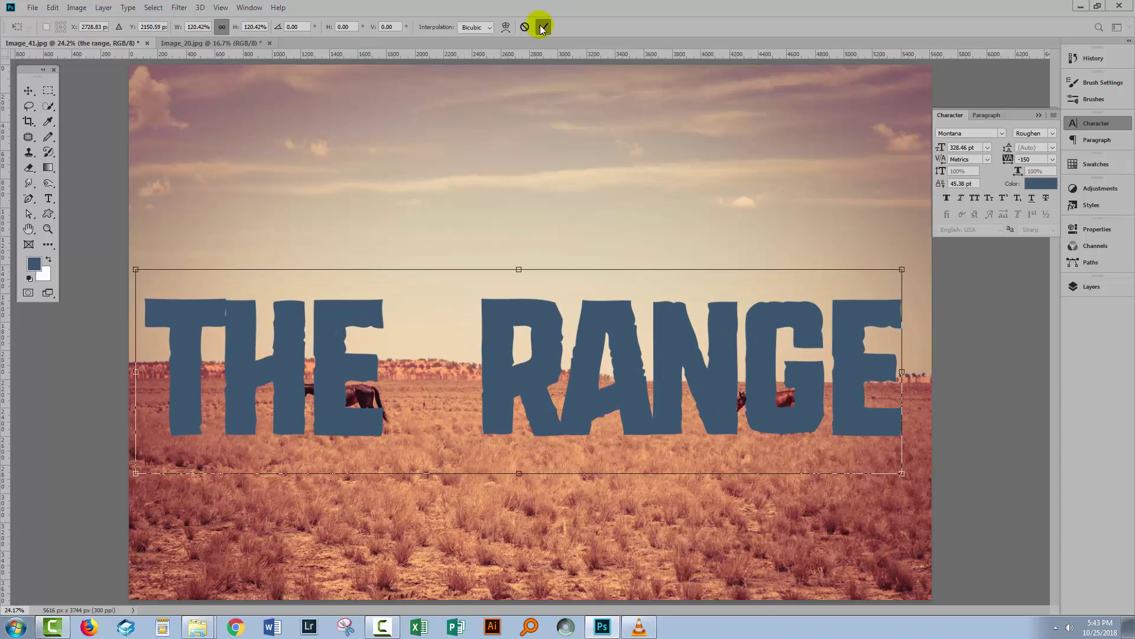
{"action": "left_click", "coordinate": [543, 27]}
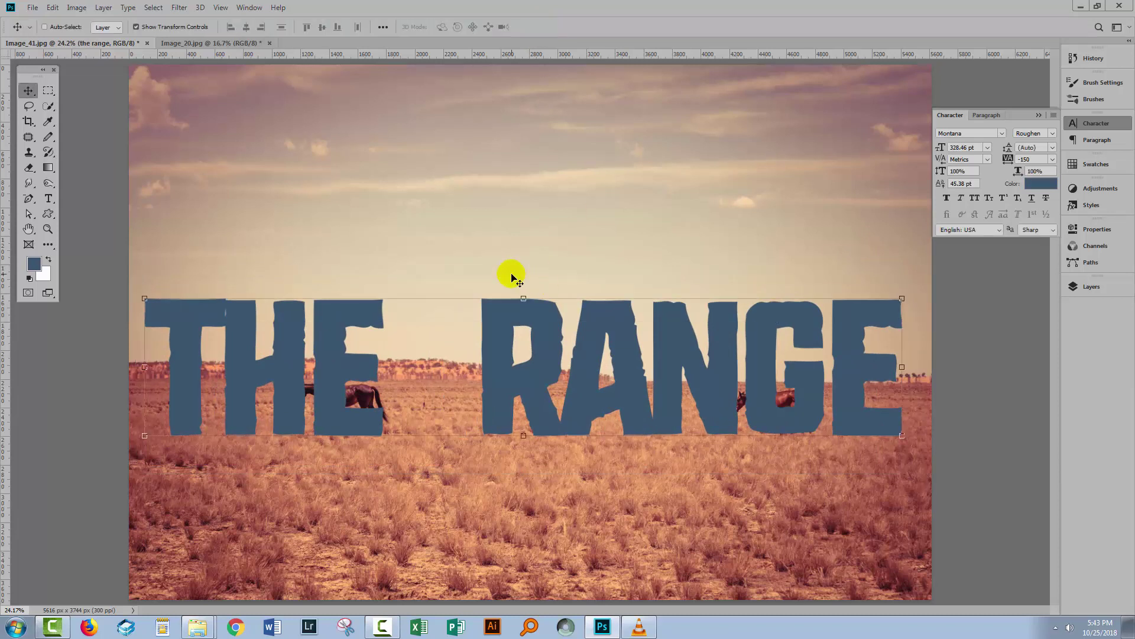
Step: Tighten the tracking at the end of "the" to narrow the gap between the two words
{"action": "left_click", "coordinate": [46, 199]}
{"action": "double_click", "coordinate": [309, 354]}
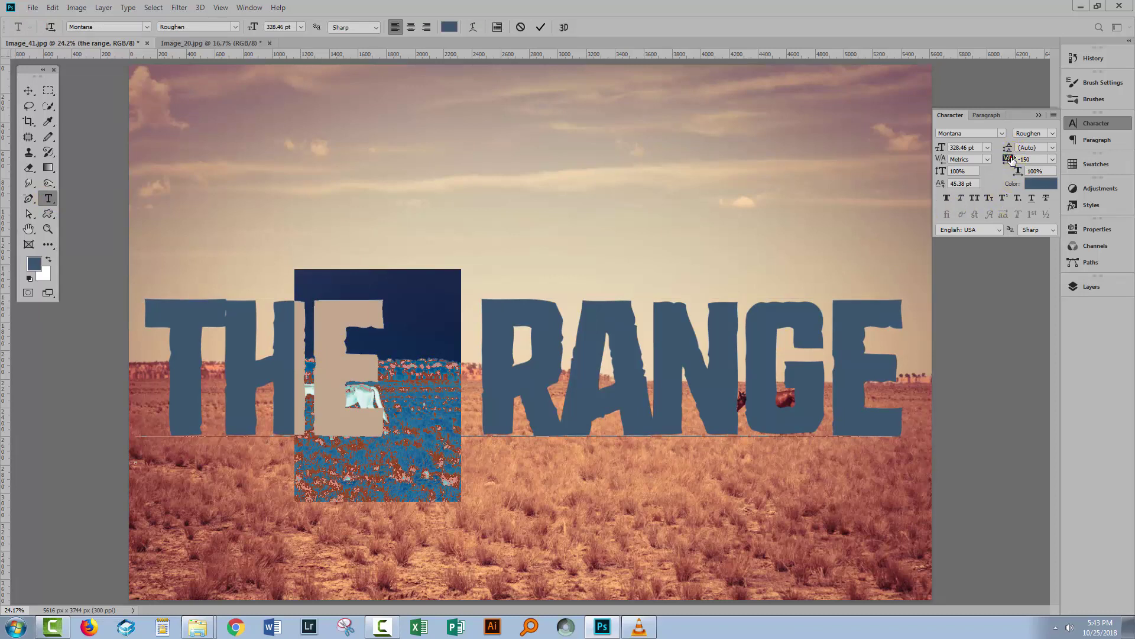
{"action": "left_click_drag", "start_coordinate": [1012, 160], "coordinate": [1011, 157]}
{"action": "left_click", "coordinate": [540, 27]}
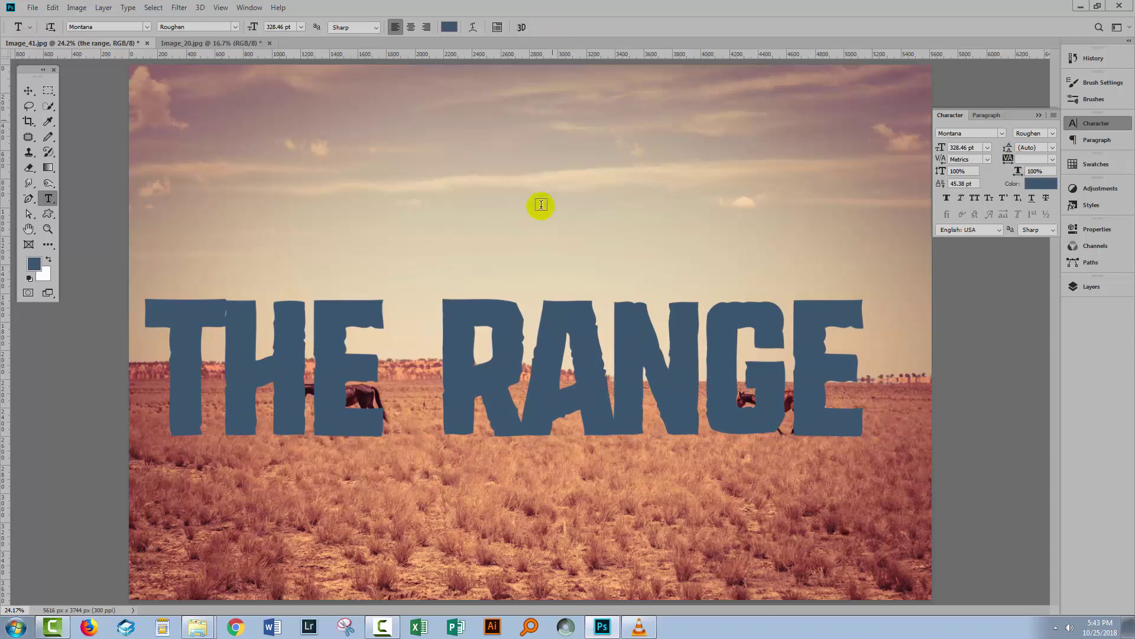
Step: Reposition the text over both horses and scale it to about 107%, keeping it within the photo's edges
{"action": "left_click", "coordinate": [28, 90]}
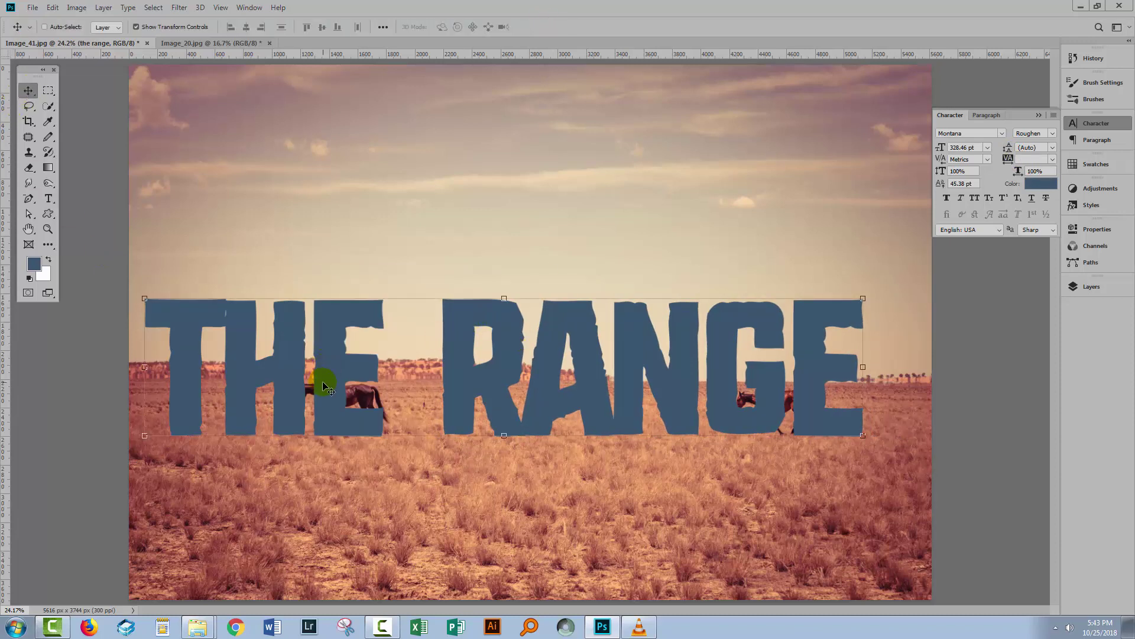
{"action": "left_click_drag", "start_coordinate": [330, 378], "coordinate": [331, 386]}
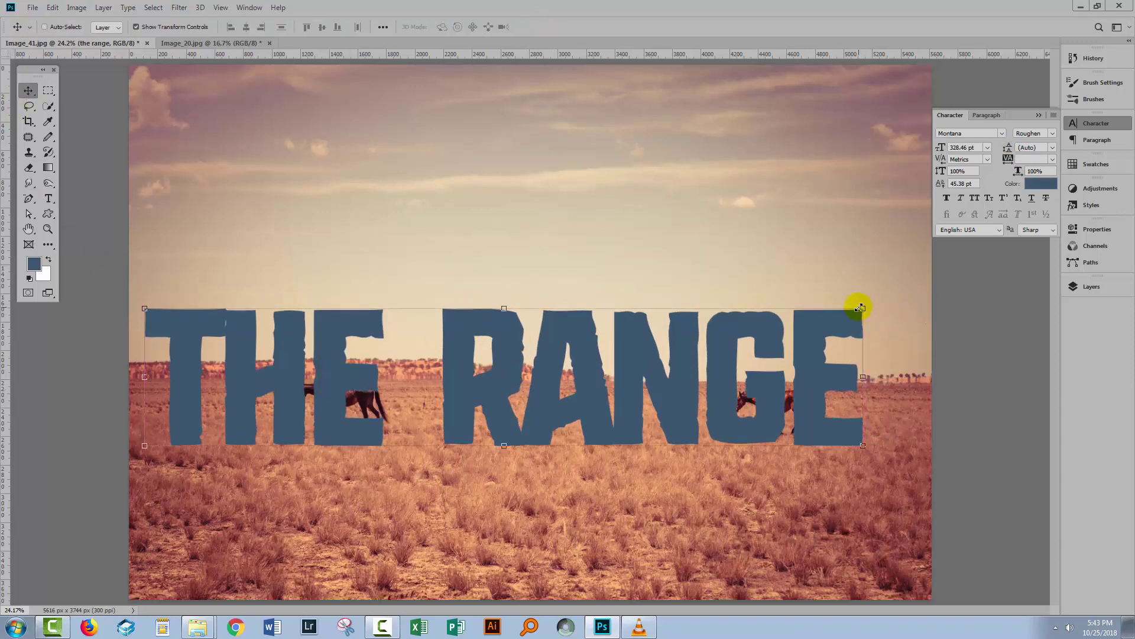
{"action": "left_click_drag", "start_coordinate": [860, 307], "coordinate": [908, 238]}
{"action": "left_click_drag", "start_coordinate": [603, 398], "coordinate": [596, 399]}
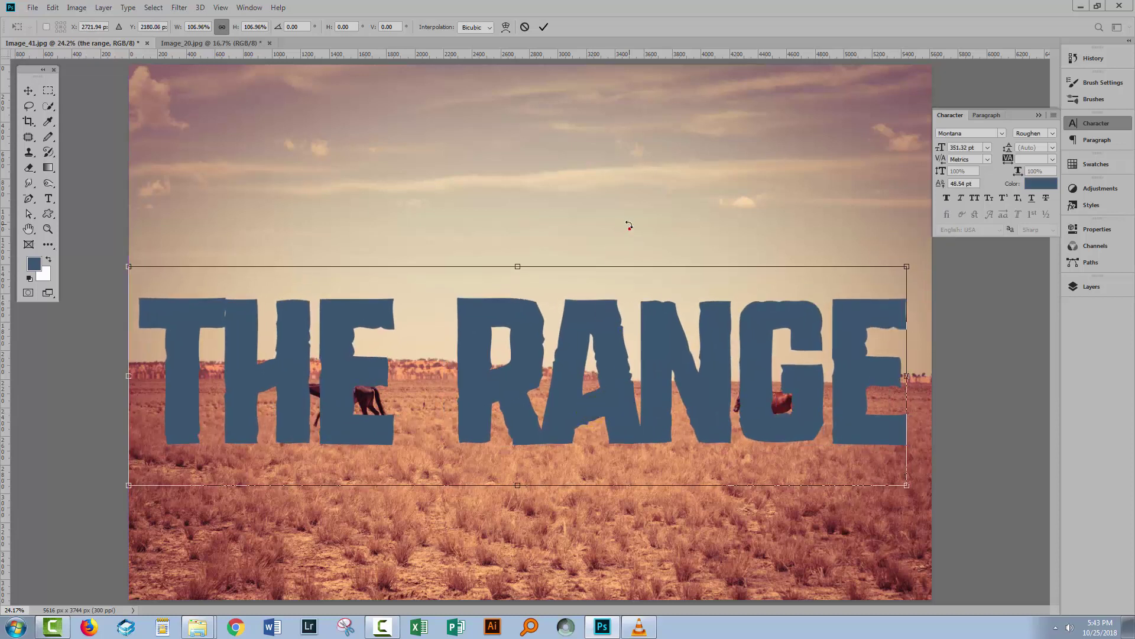
{"action": "left_click", "coordinate": [543, 26]}
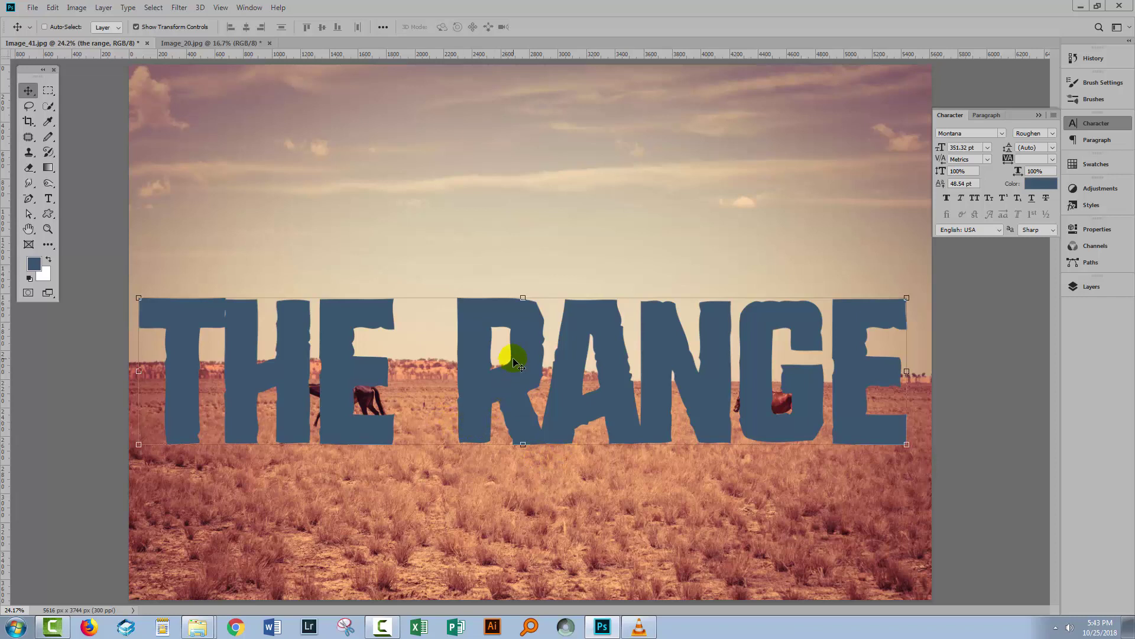
Step: Unlock the Background photo layer and place the text layer beneath it
{"action": "left_click", "coordinate": [1088, 286]}
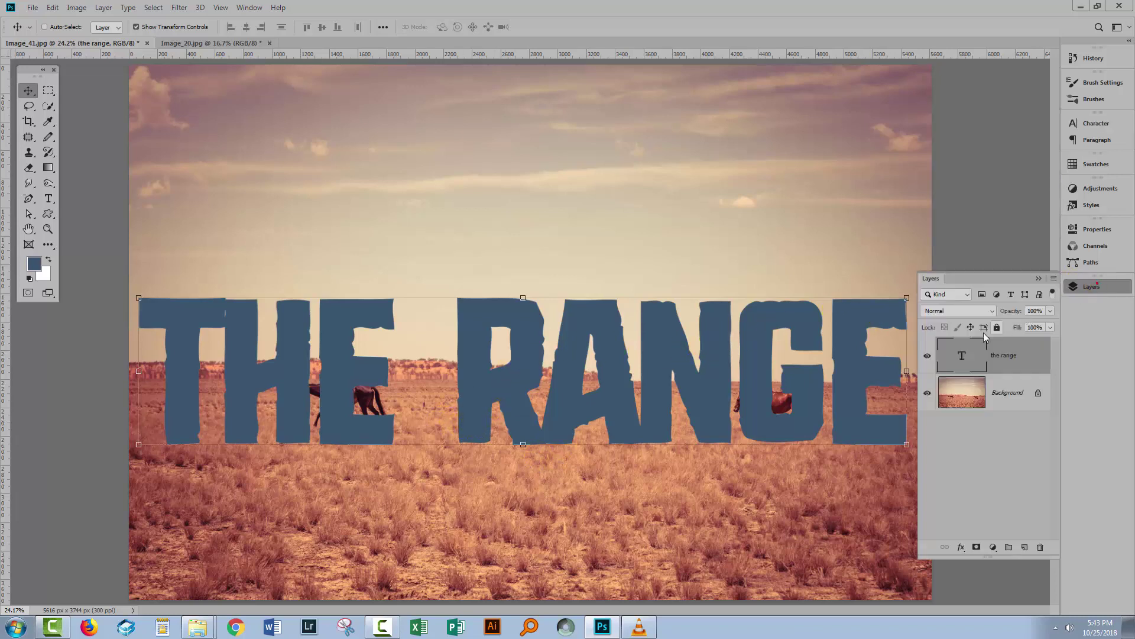
{"action": "left_click", "coordinate": [1037, 392]}
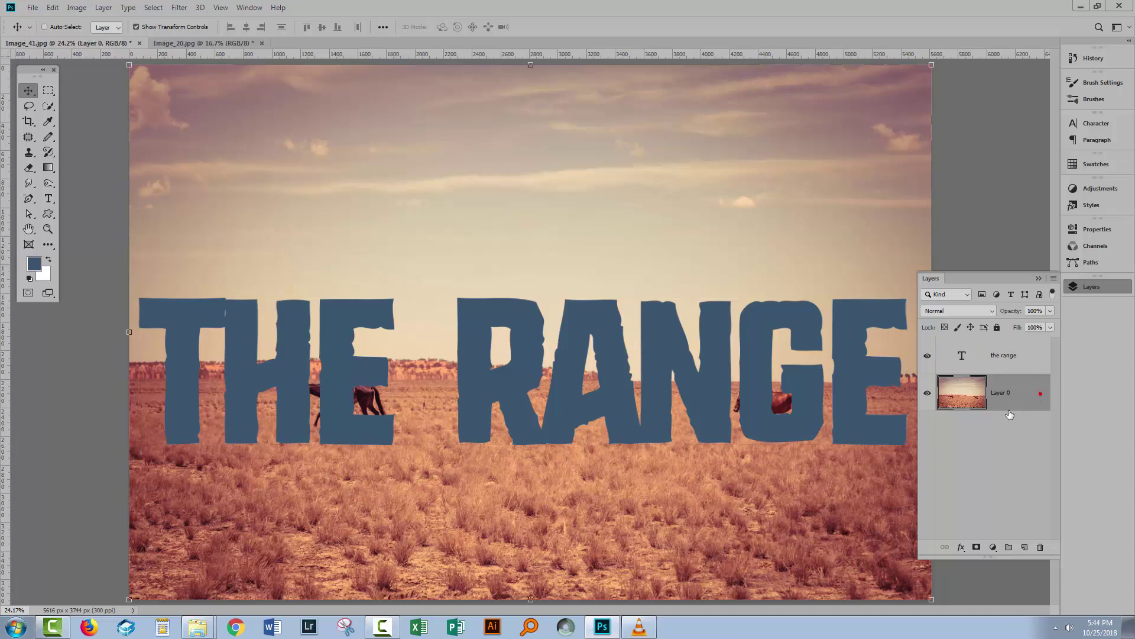
{"action": "left_click_drag", "start_coordinate": [1010, 353], "coordinate": [1006, 403]}
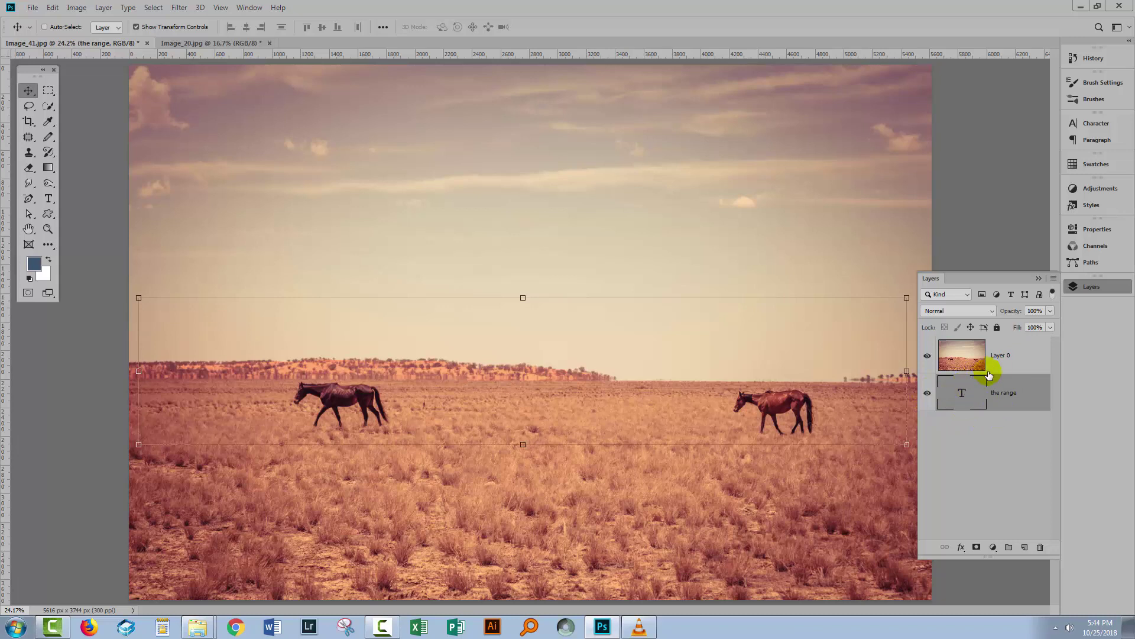
Step: Create a clipping mask that clips the horse photo layer to "the range" text layer
{"action": "left_click", "coordinate": [1006, 346]}
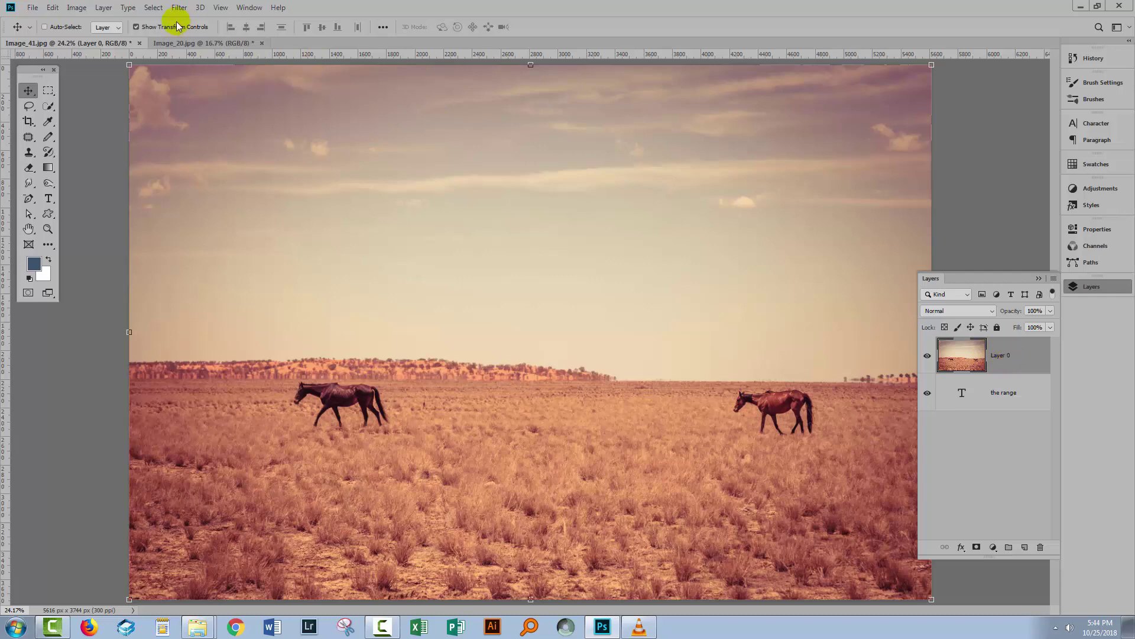
{"action": "left_click", "coordinate": [103, 7]}
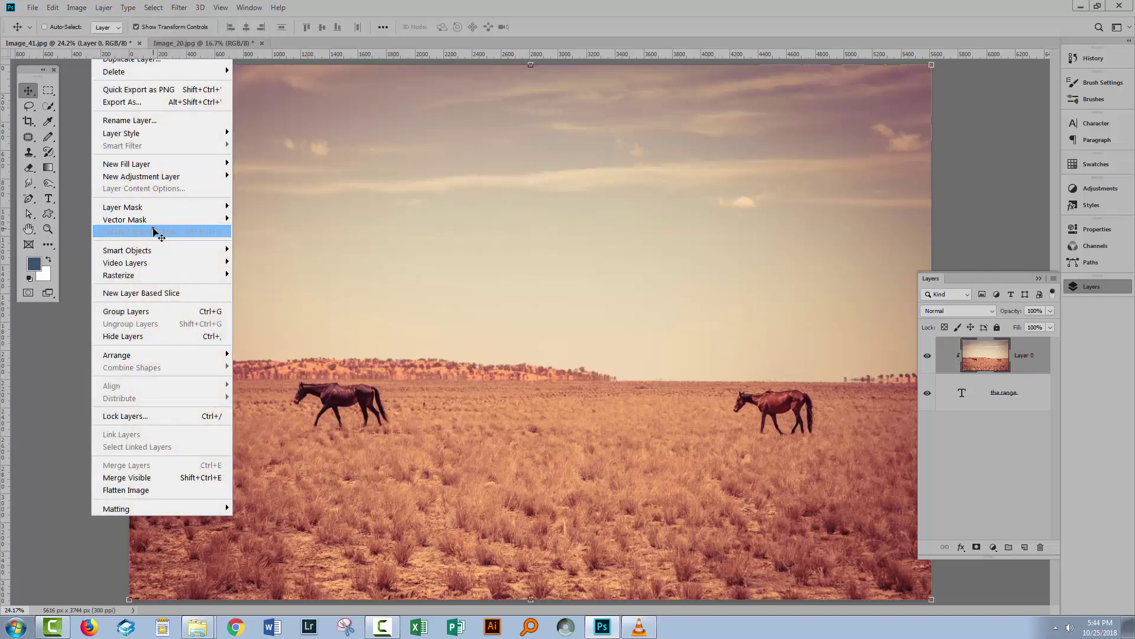
{"action": "left_click", "coordinate": [155, 233]}
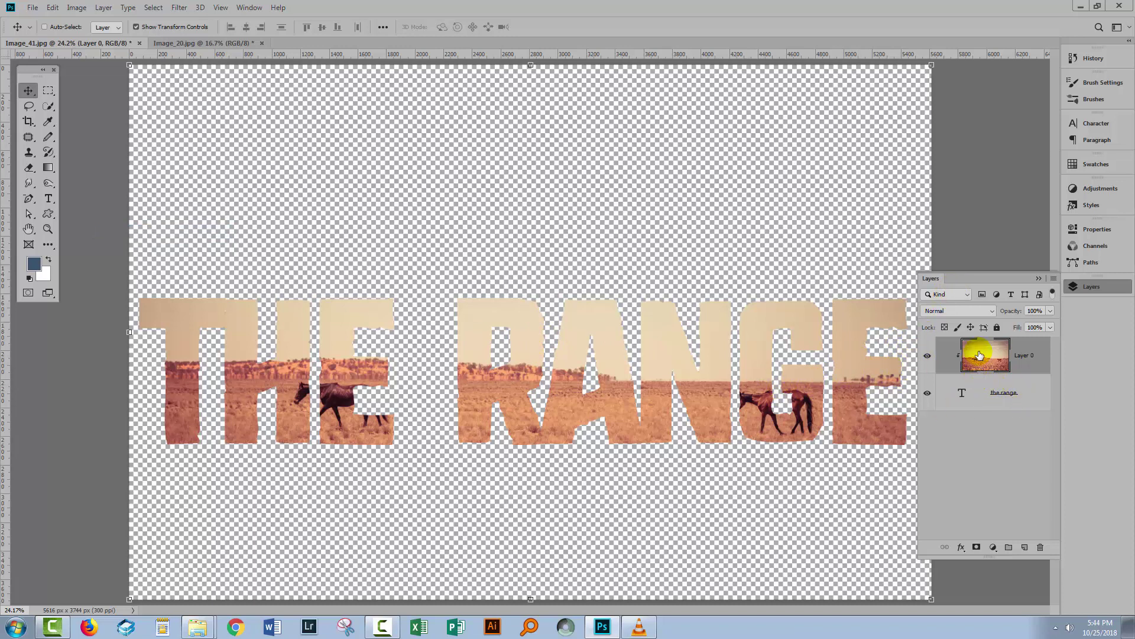
Step: Scale the clipped photo to about 103% and reposition it so both horses sit well inside the letters
{"action": "right_click", "coordinate": [29, 94]}
{"action": "left_click", "coordinate": [77, 90]}
{"action": "mouse_move", "coordinate": [276, 428]}
{"action": "left_mouse_down"}
{"action": "mouse_move", "coordinate": [279, 408]}
{"action": "mouse_move", "coordinate": [299, 409]}
{"action": "mouse_move", "coordinate": [289, 414]}
{"action": "left_mouse_up"}
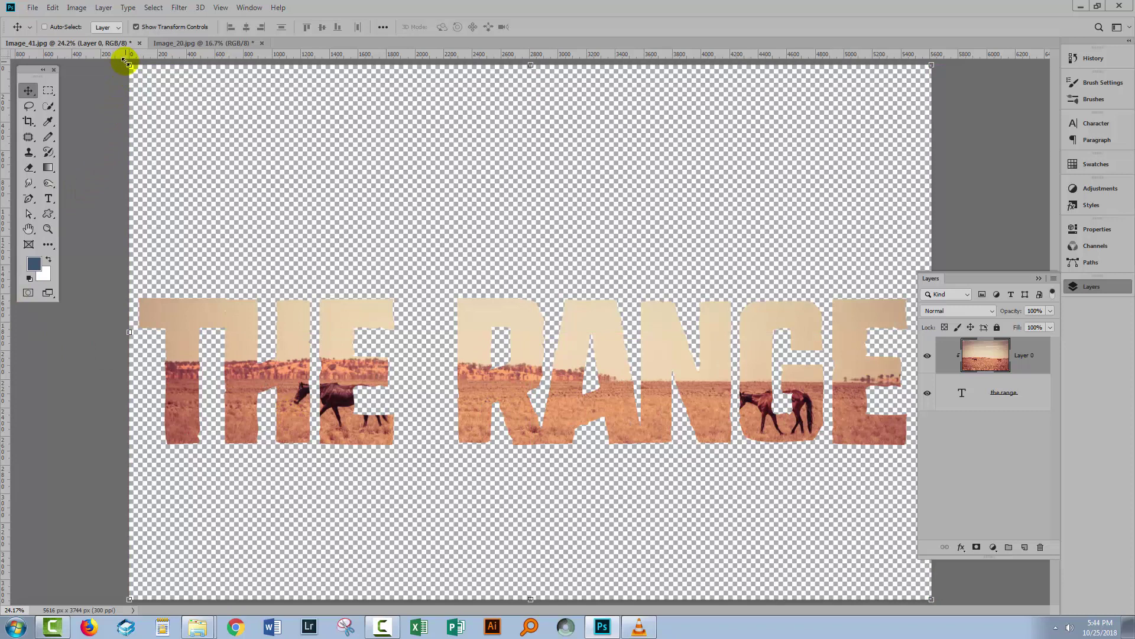
{"action": "left_click_drag", "start_coordinate": [127, 62], "coordinate": [113, 41]}
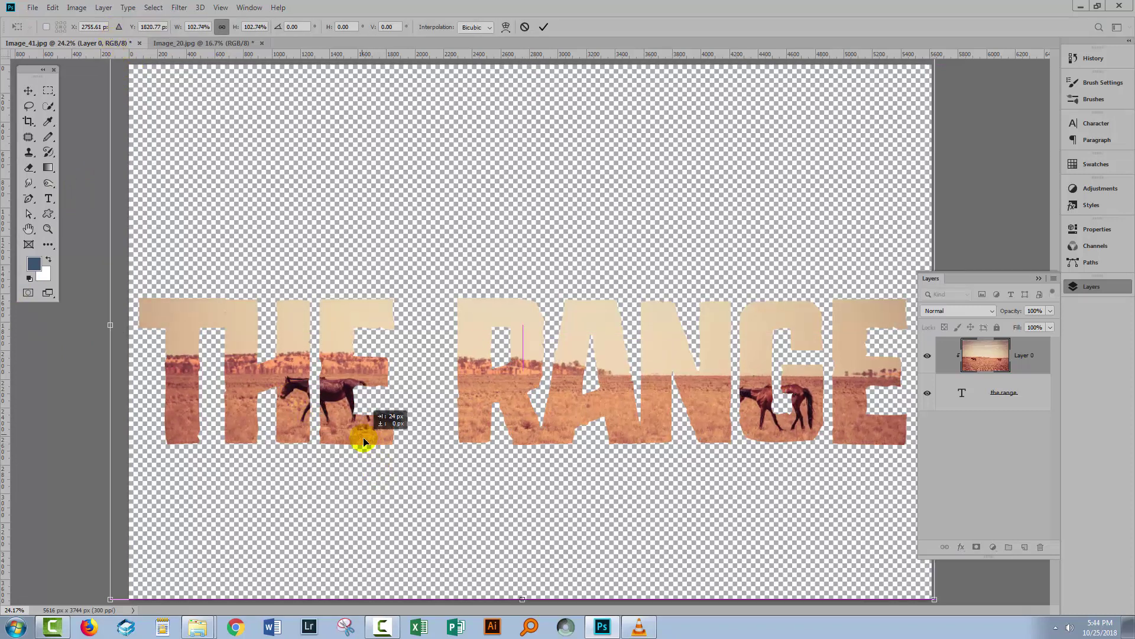
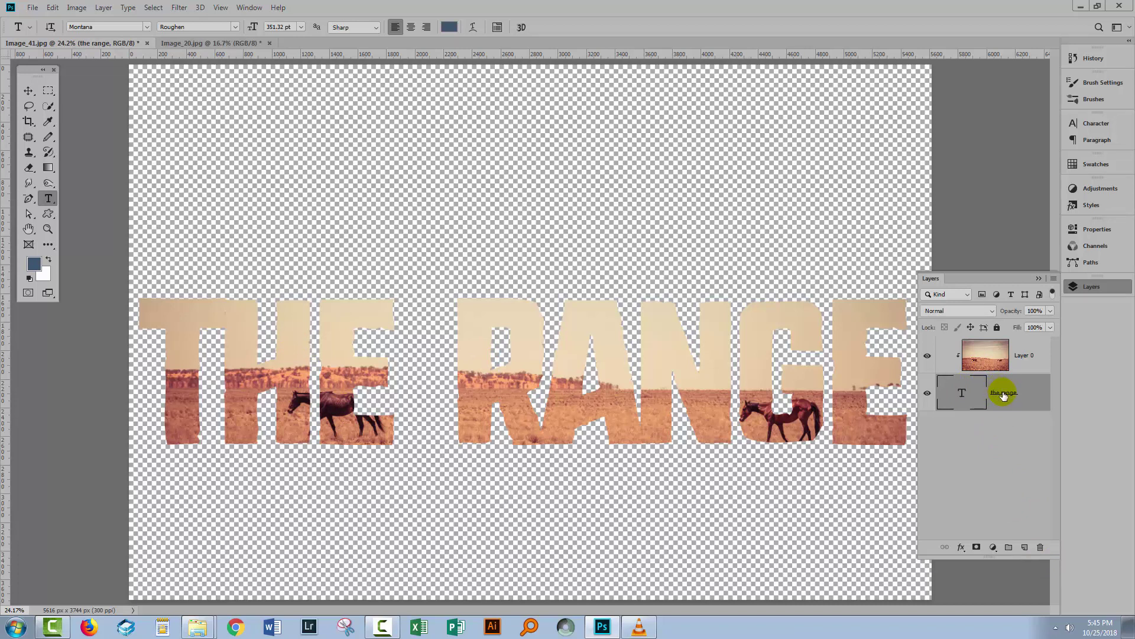
Step: Add a new layer beneath the text layer and fill it with the white background color
{"action": "left_click", "coordinate": [1024, 548], "text": "ctrl"}
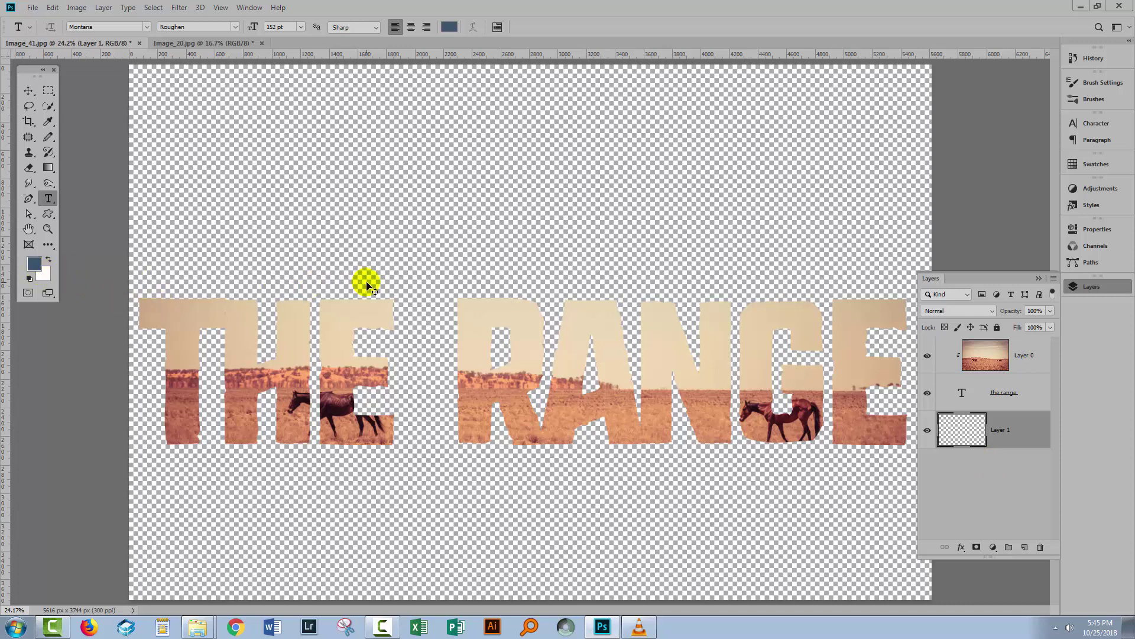
{"action": "key", "text": "ctrl+BackSpace"}
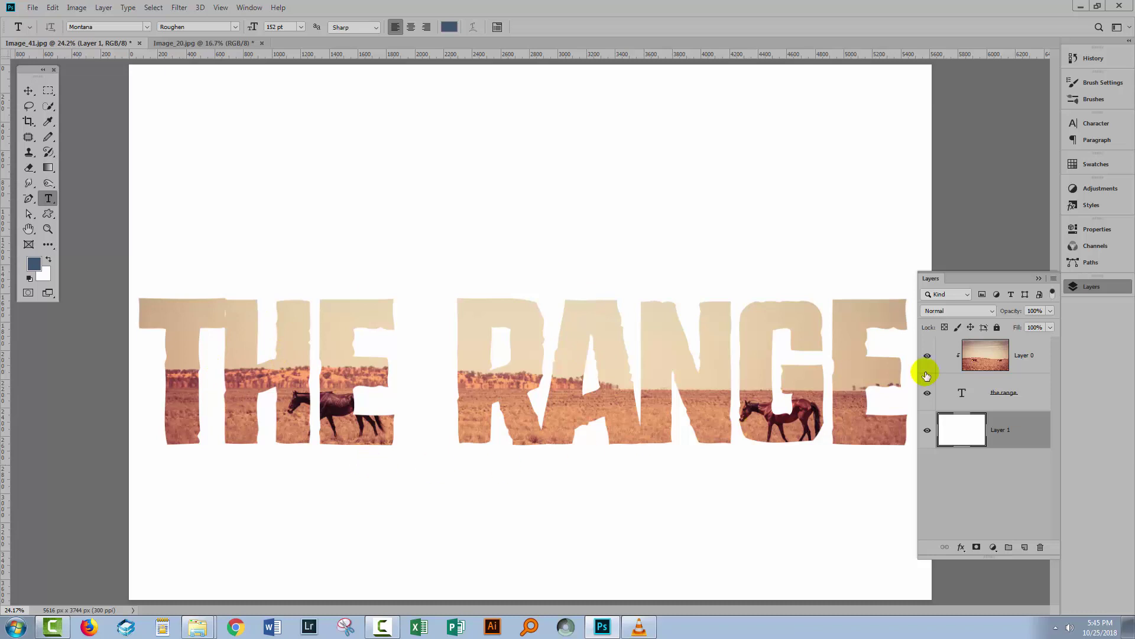
Step: Add a 13 px Stroke effect to the text layer, positioned Inside, in the reddish-brown #a45e52 sampled from the photo
{"action": "left_click", "coordinate": [967, 392]}
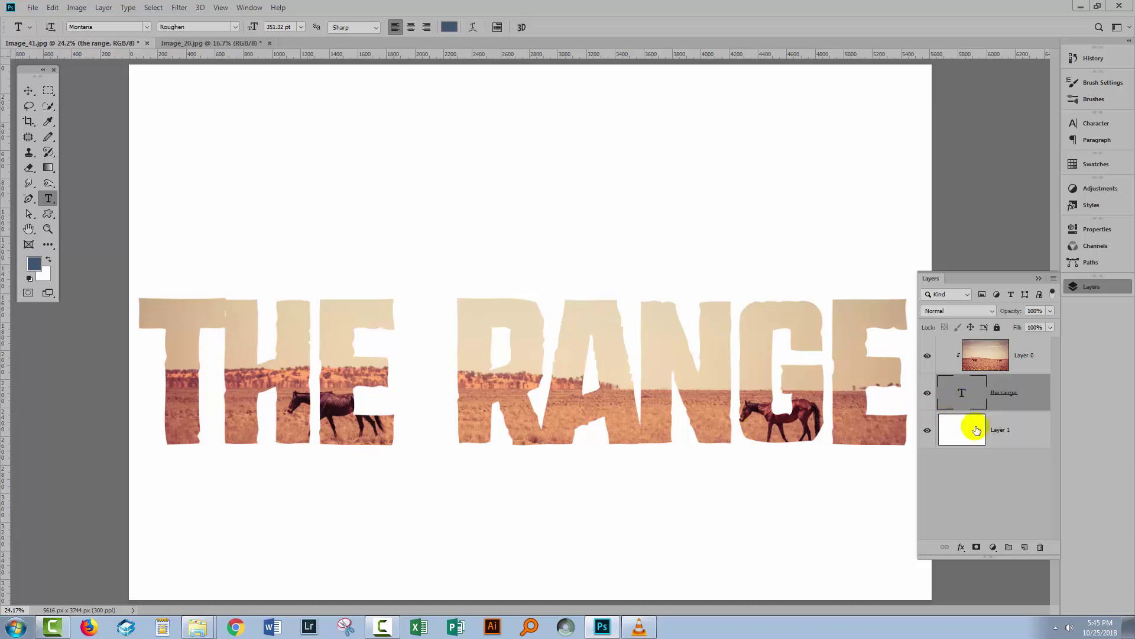
{"action": "left_click", "coordinate": [961, 547]}
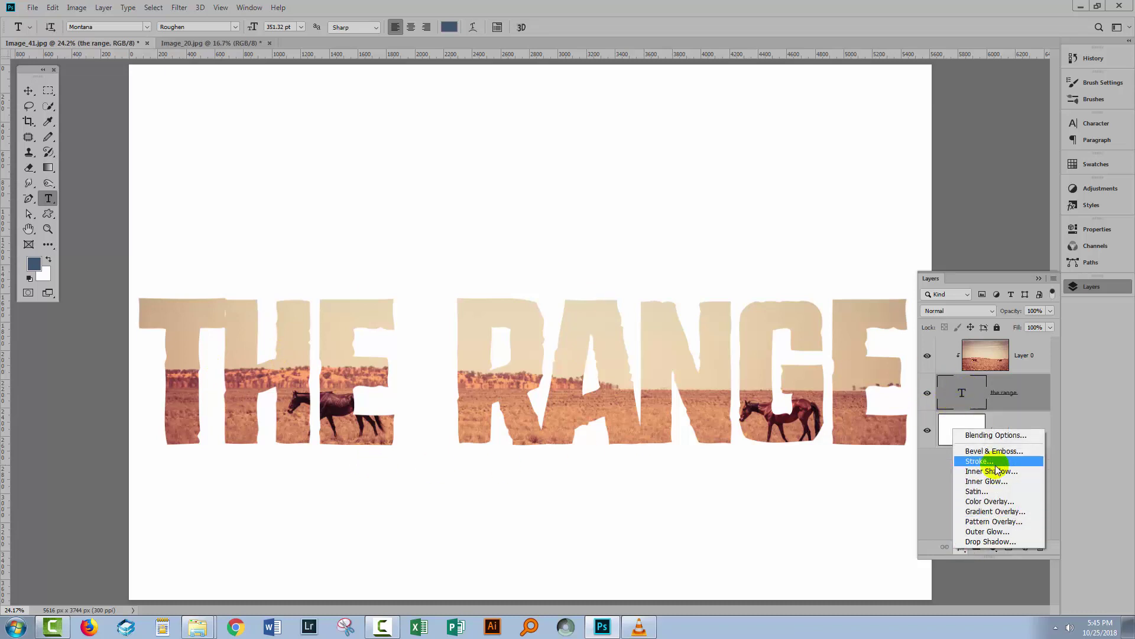
{"action": "left_click", "coordinate": [980, 461]}
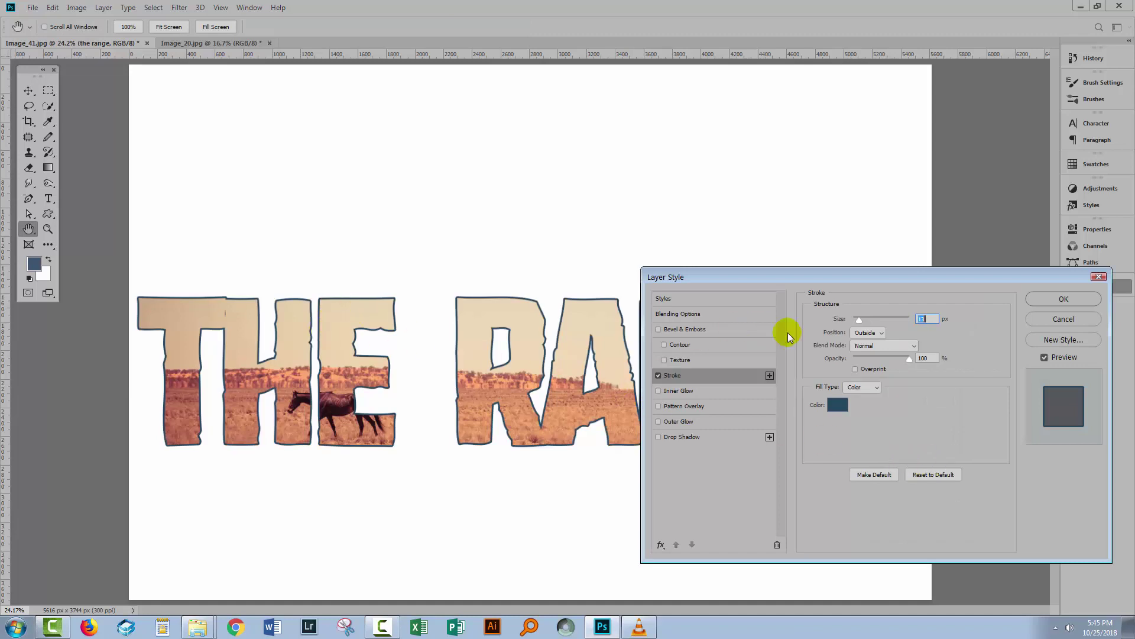
{"action": "left_click", "coordinate": [838, 407]}
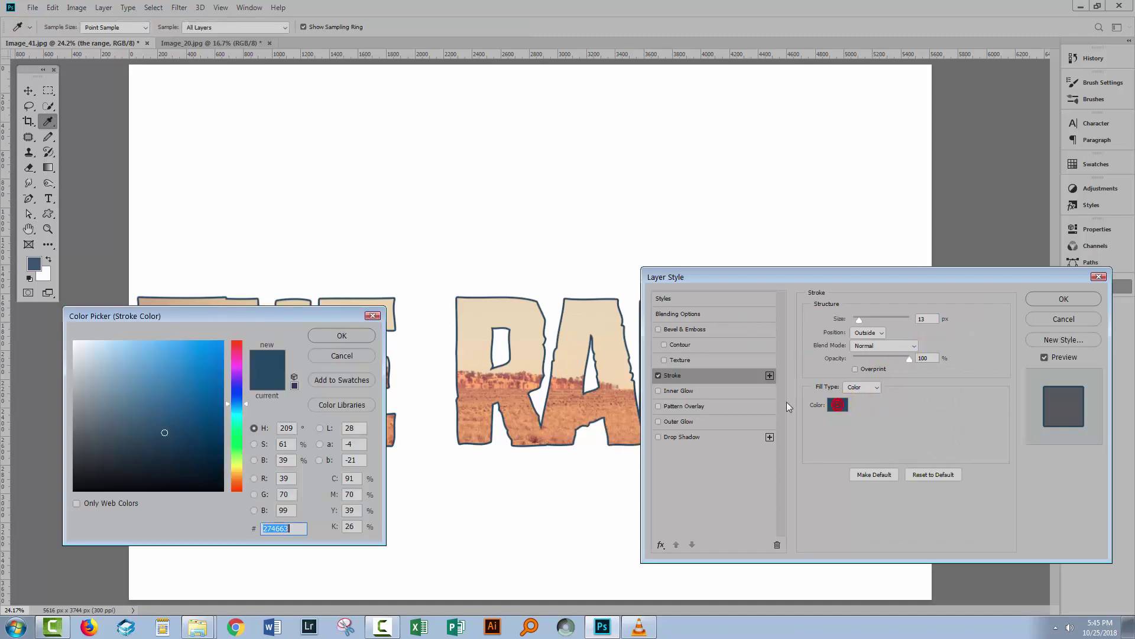
{"action": "left_click", "coordinate": [471, 376]}
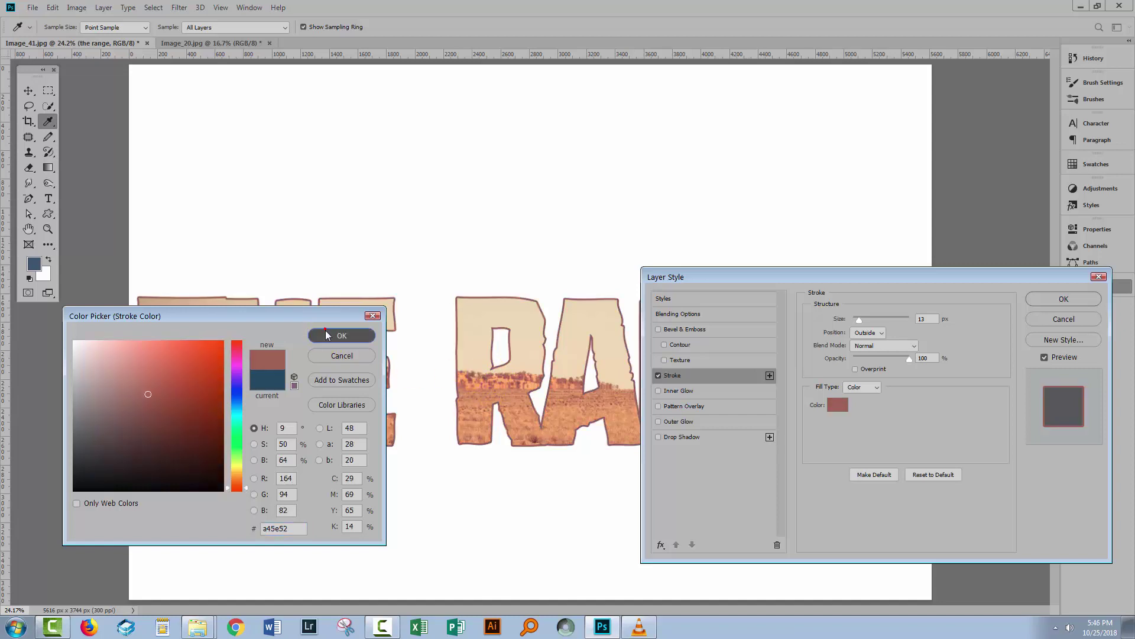
{"action": "left_click", "coordinate": [326, 334]}
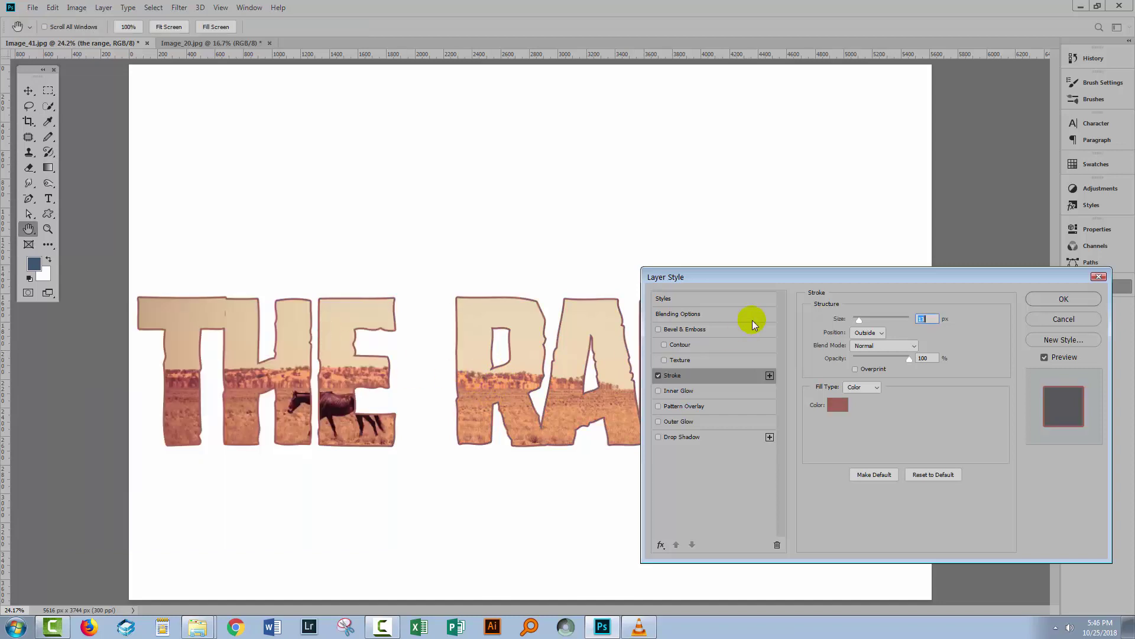
{"action": "left_click", "coordinate": [883, 335]}
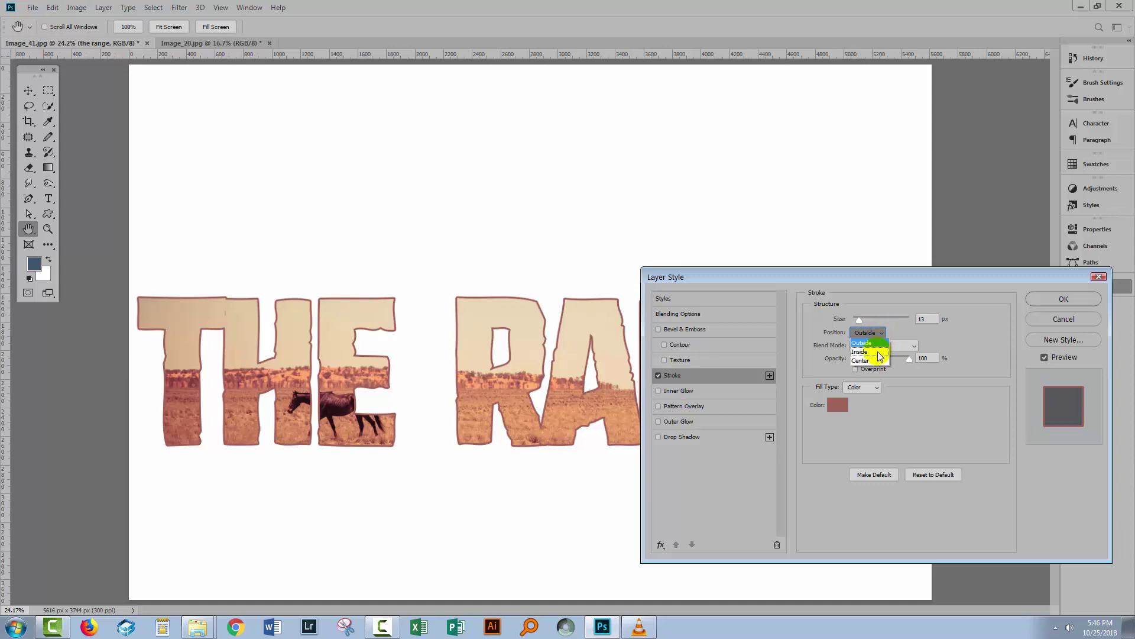
{"action": "left_click", "coordinate": [867, 351]}
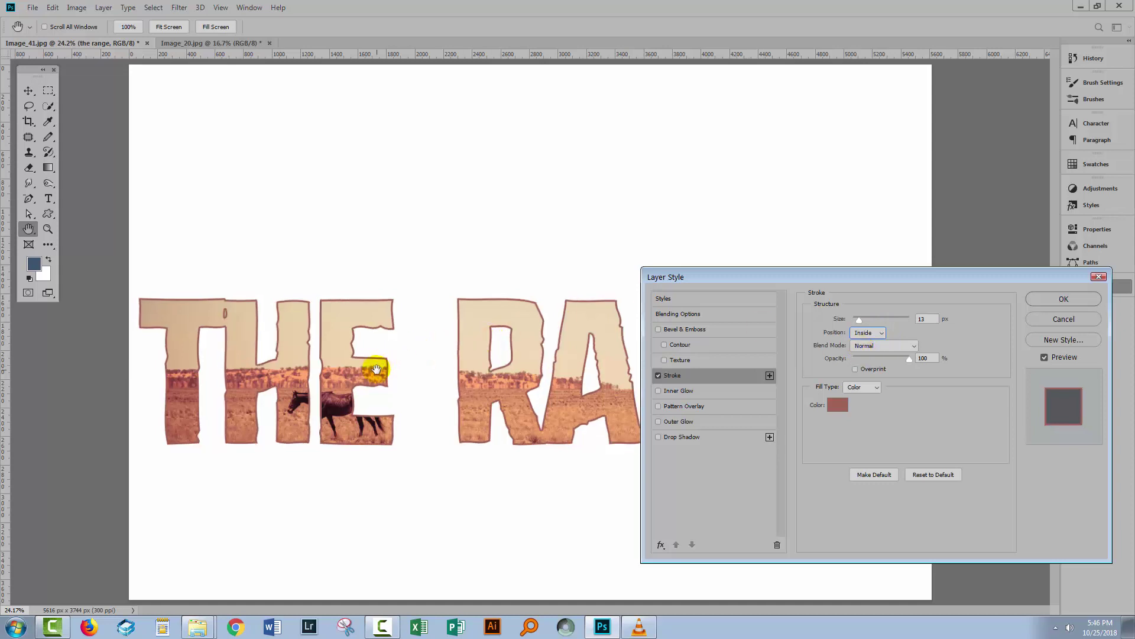
{"action": "left_click", "coordinate": [1075, 300]}
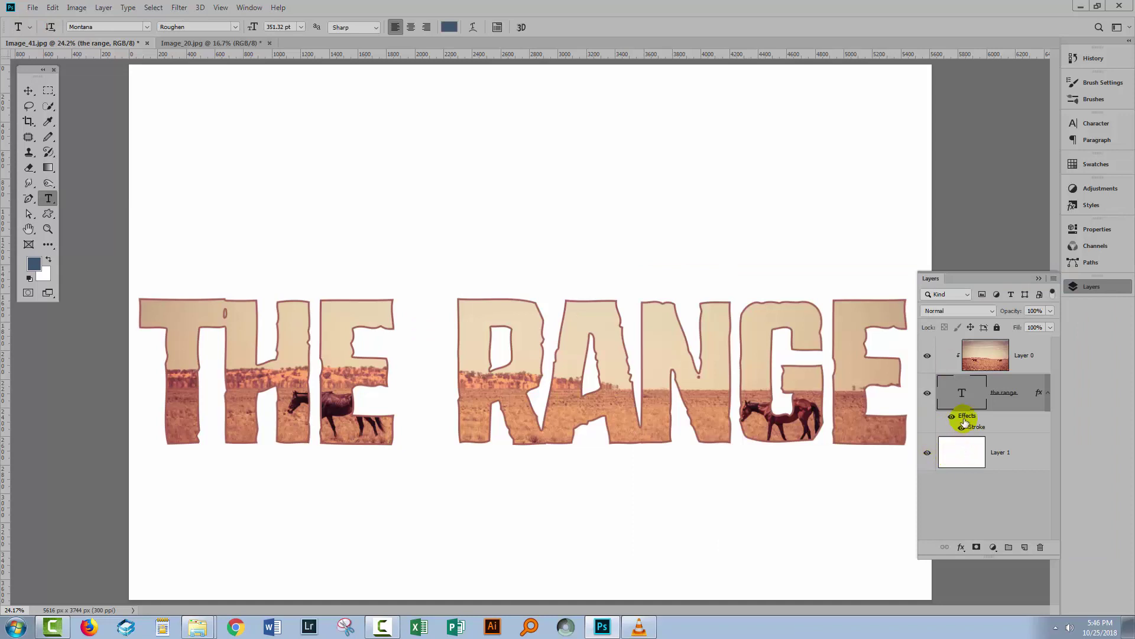
Step: Toggle the Stroke effect's visibility to compare the lettering with and without the outline
{"action": "left_click", "coordinate": [962, 431]}
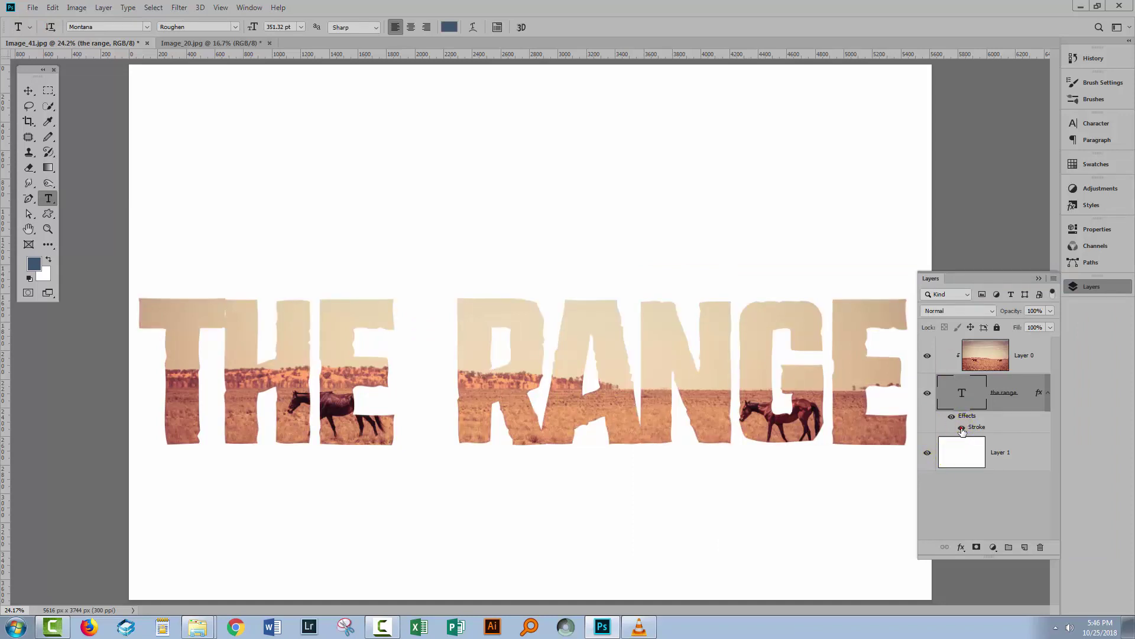
{"action": "left_click", "coordinate": [962, 429]}
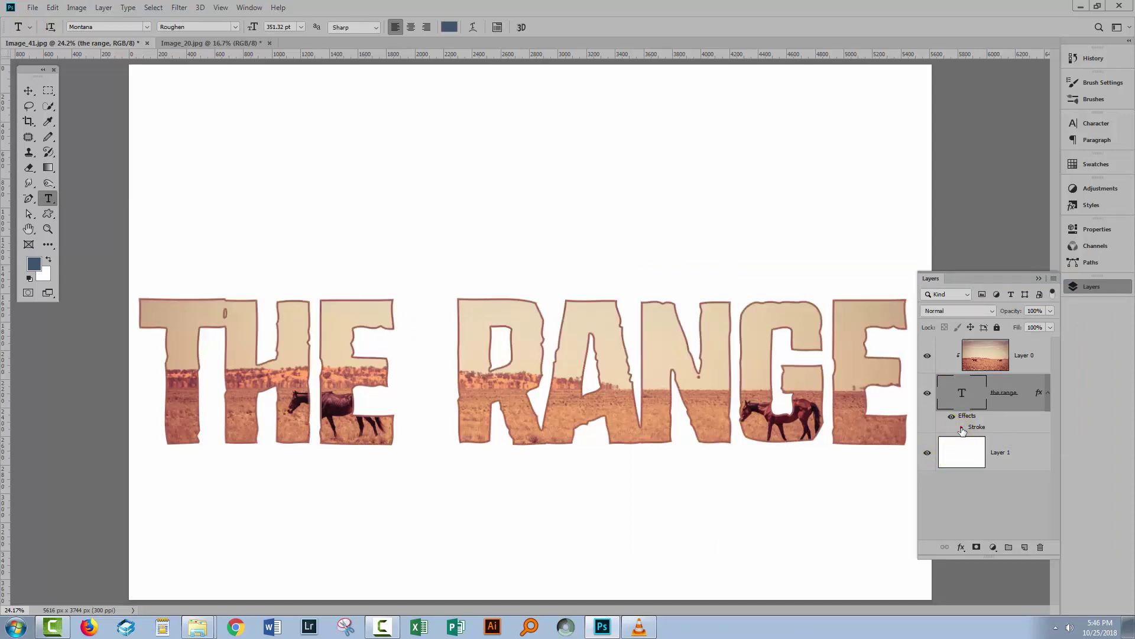
{"action": "left_click", "coordinate": [962, 428]}
{"action": "left_click", "coordinate": [963, 428]}
Step: Link the clipped photo layer and the text layer together
{"action": "left_click", "coordinate": [1032, 355]}
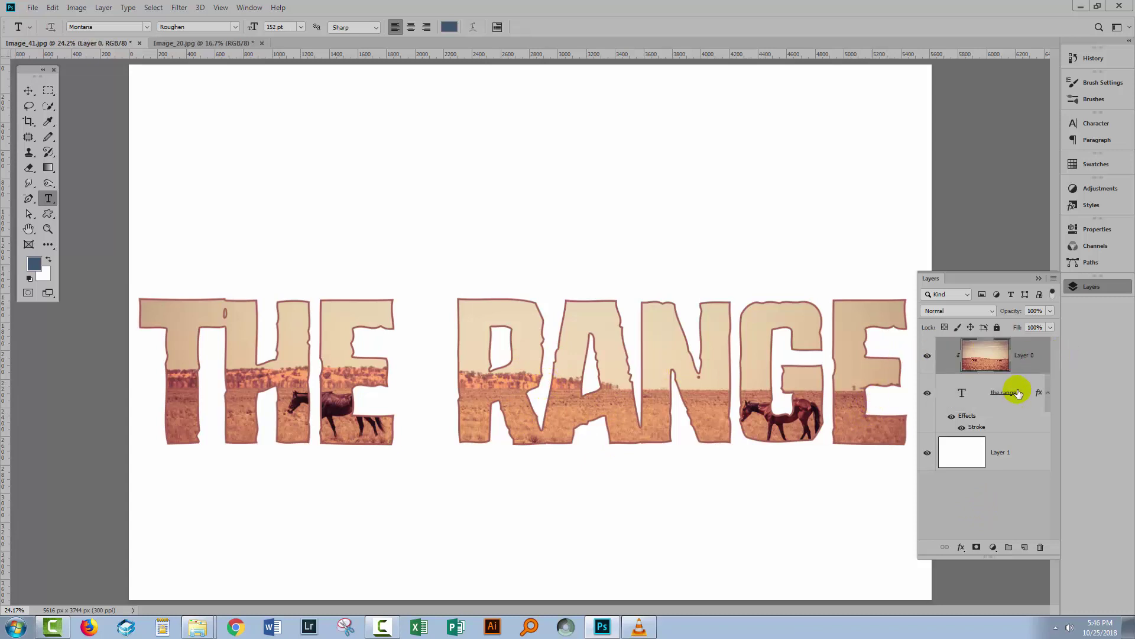
{"action": "left_click", "coordinate": [1017, 394], "text": "shift"}
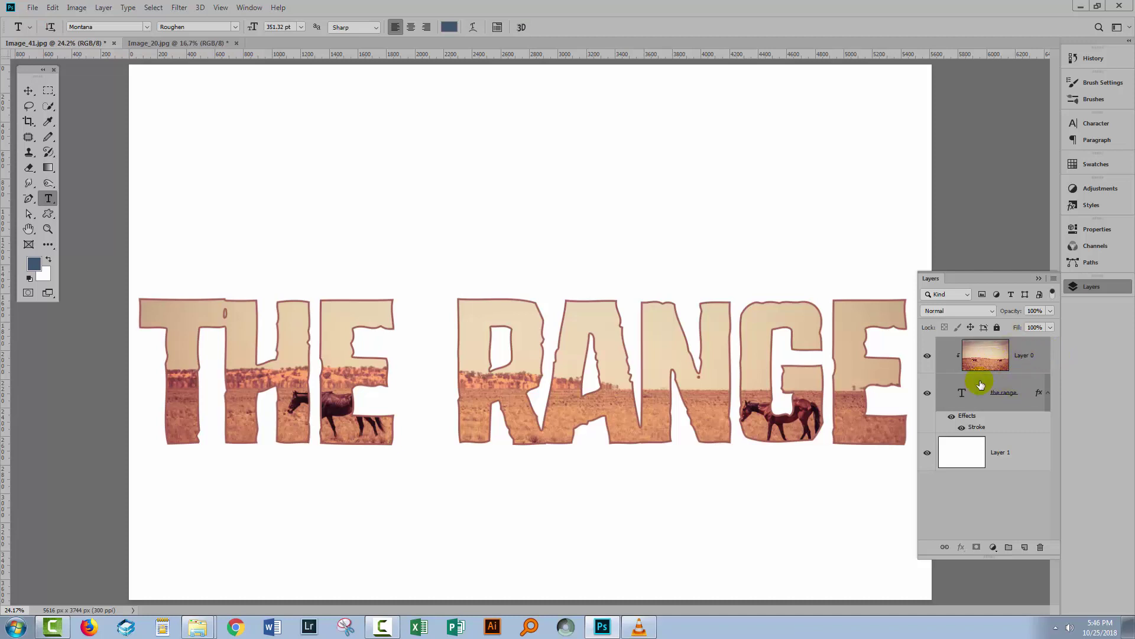
{"action": "left_click", "coordinate": [944, 548]}
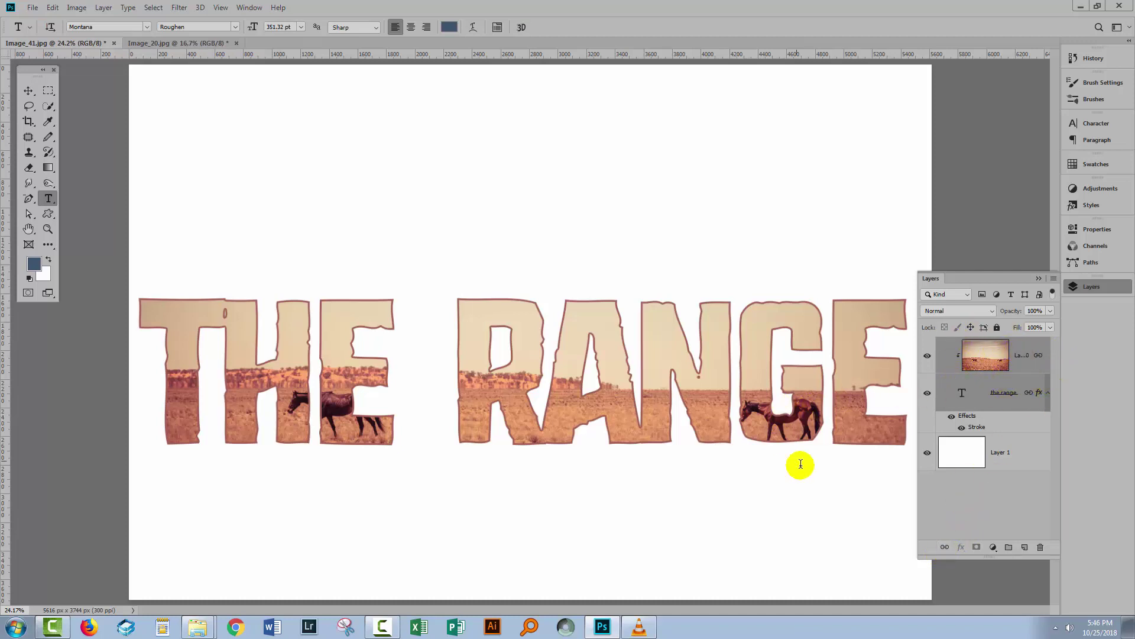
Step: Select the text layer and move the linked lettering and photo slightly down the canvas together
{"action": "left_click", "coordinate": [977, 394]}
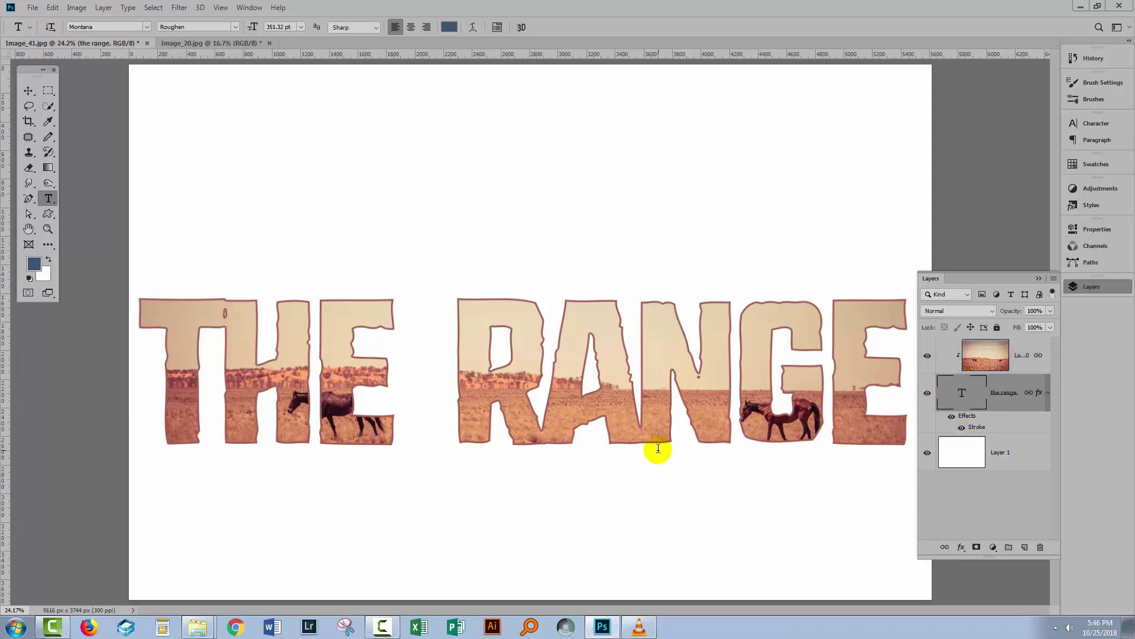
{"action": "left_click", "coordinate": [27, 92]}
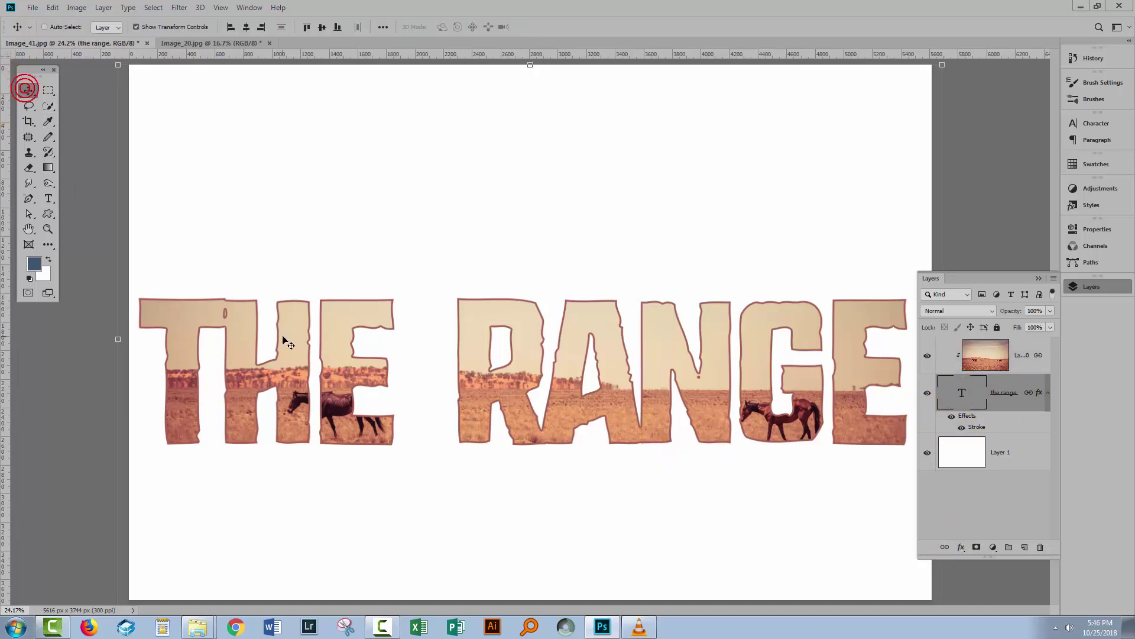
{"action": "mouse_move", "coordinate": [284, 337]}
{"action": "left_mouse_down"}
{"action": "mouse_move", "coordinate": [274, 327]}
{"action": "mouse_move", "coordinate": [284, 355]}
{"action": "mouse_move", "coordinate": [289, 339]}
{"action": "mouse_move", "coordinate": [281, 352]}
{"action": "left_mouse_up"}
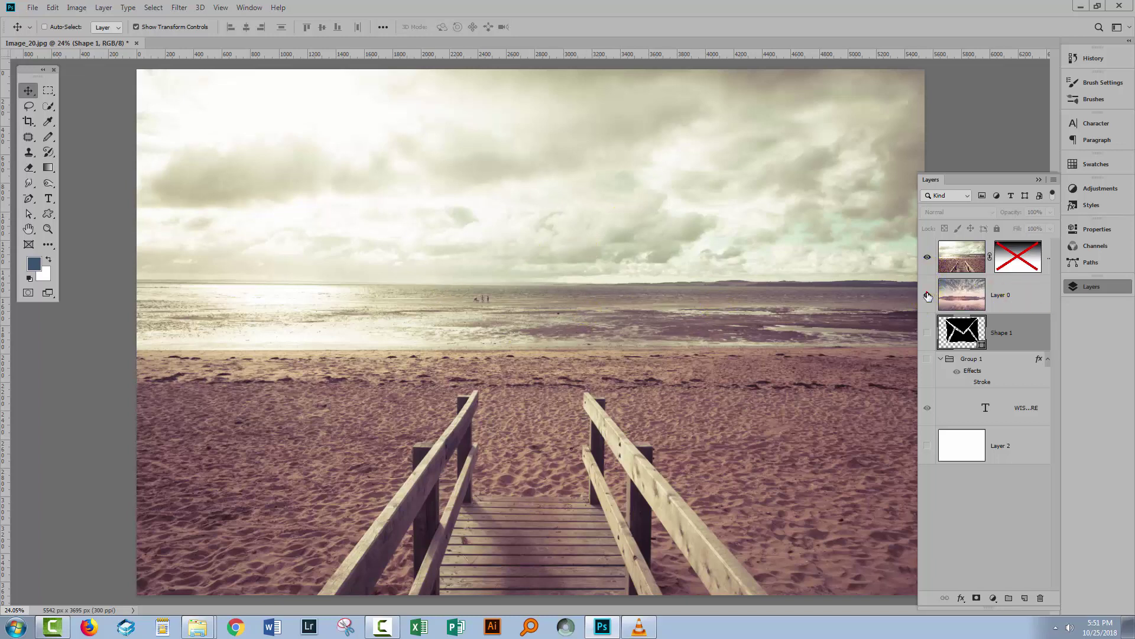
Step: Compare the beach and lake photo layers by toggling their visibility, and enable the beach layer's gradient mask
{"action": "left_click", "coordinate": [927, 295]}
{"action": "left_click", "coordinate": [927, 256]}
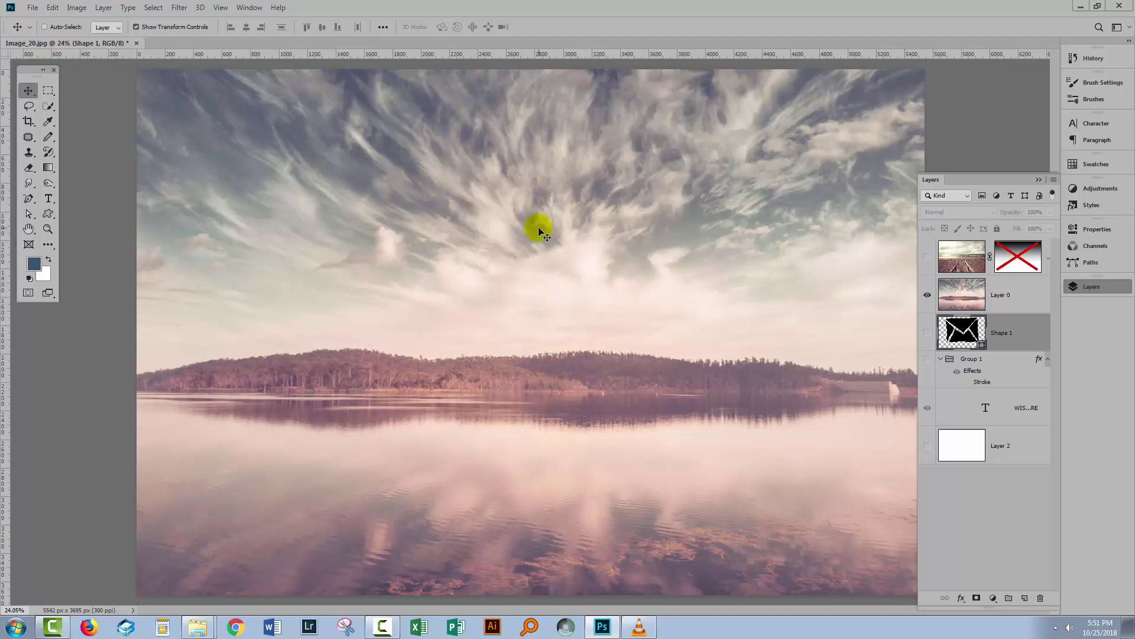
{"action": "left_click", "coordinate": [927, 258]}
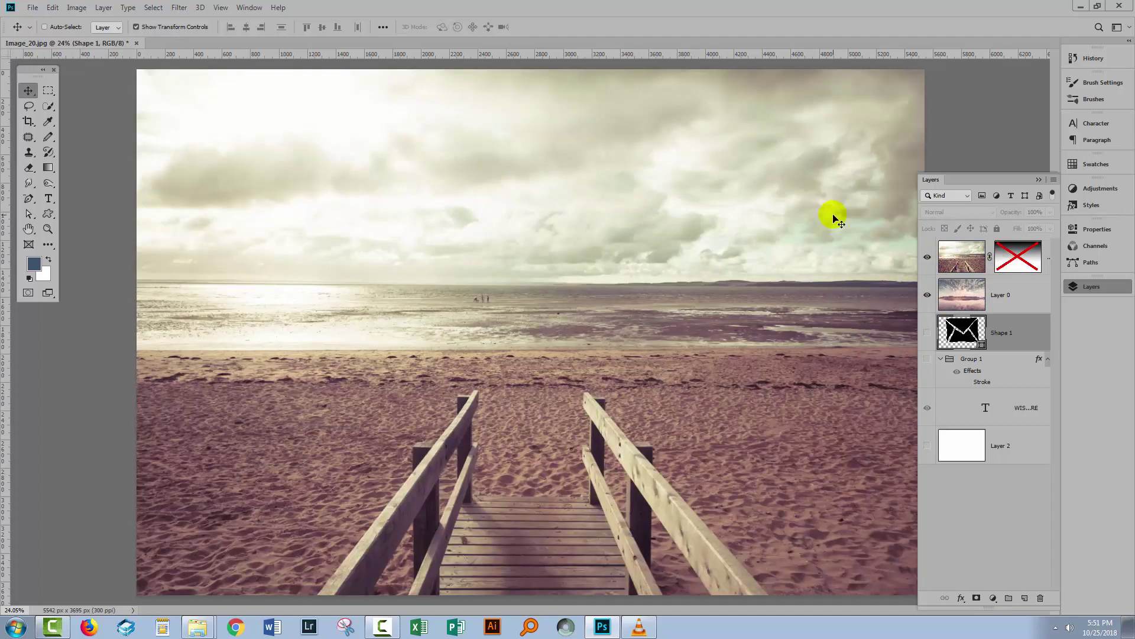
{"action": "left_click", "coordinate": [1013, 250], "text": "shift"}
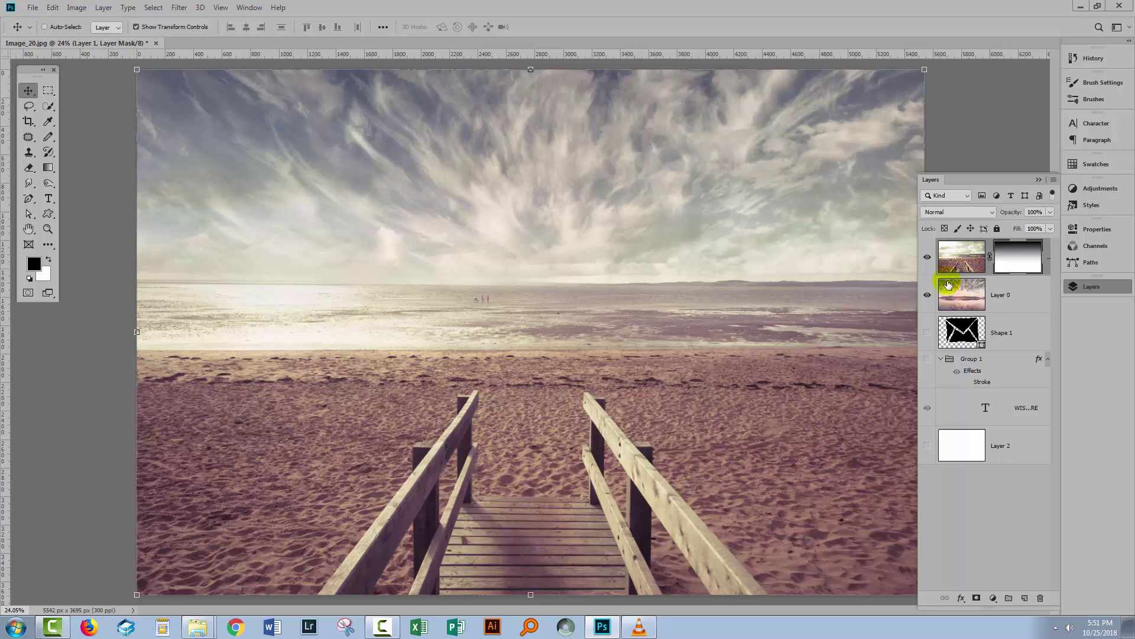
Step: Move the envelope Shape 1 layer above both photo layers to view it, and return it directly beneath Layer 0
{"action": "left_click", "coordinate": [963, 297]}
{"action": "left_click_drag", "start_coordinate": [1009, 329], "coordinate": [1006, 241]}
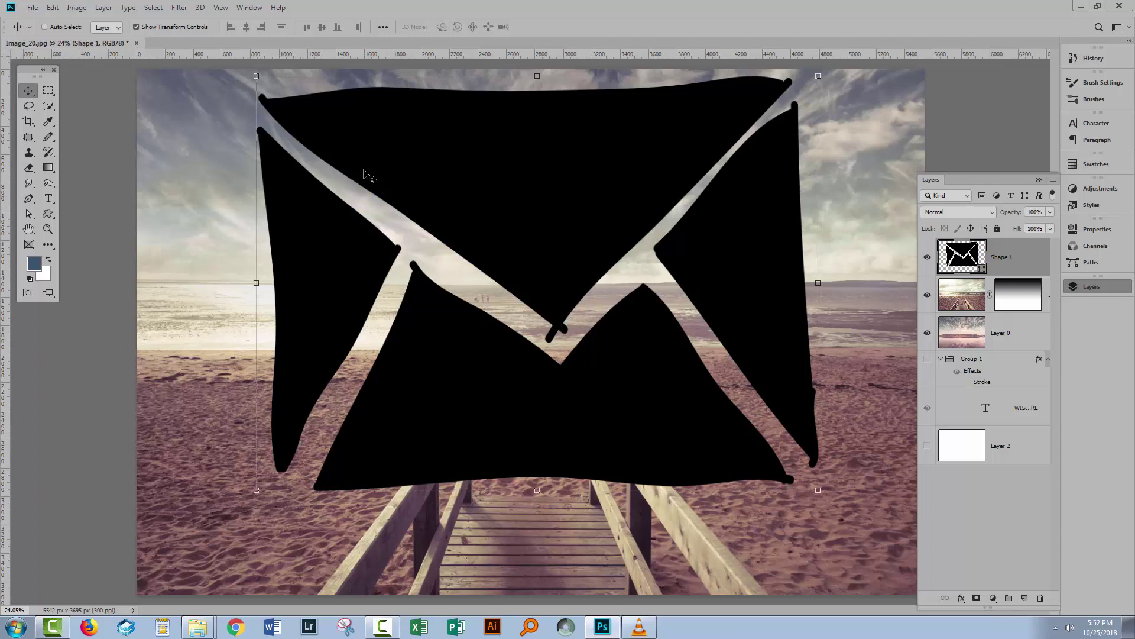
{"action": "left_click", "coordinate": [1020, 270]}
{"action": "left_click_drag", "start_coordinate": [1015, 255], "coordinate": [1009, 351]}
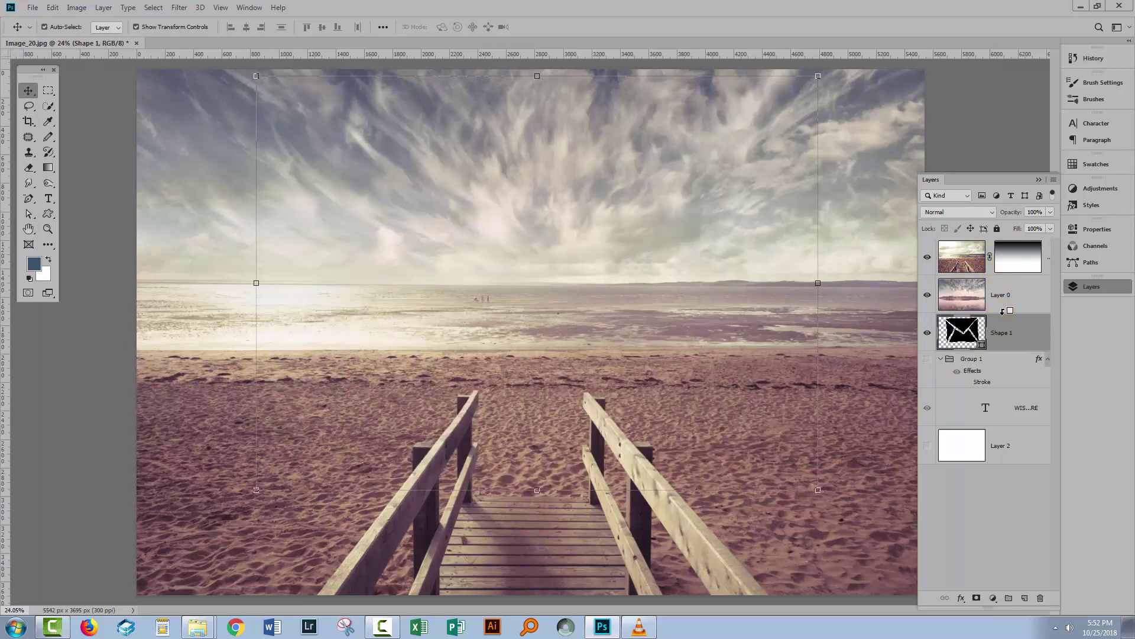
Step: Clip both Layer 0 and the masked beach photo layer to the envelope Shape 1 layer
{"action": "left_click", "coordinate": [1003, 311], "text": "alt"}
{"action": "left_click", "coordinate": [998, 270], "text": "alt"}
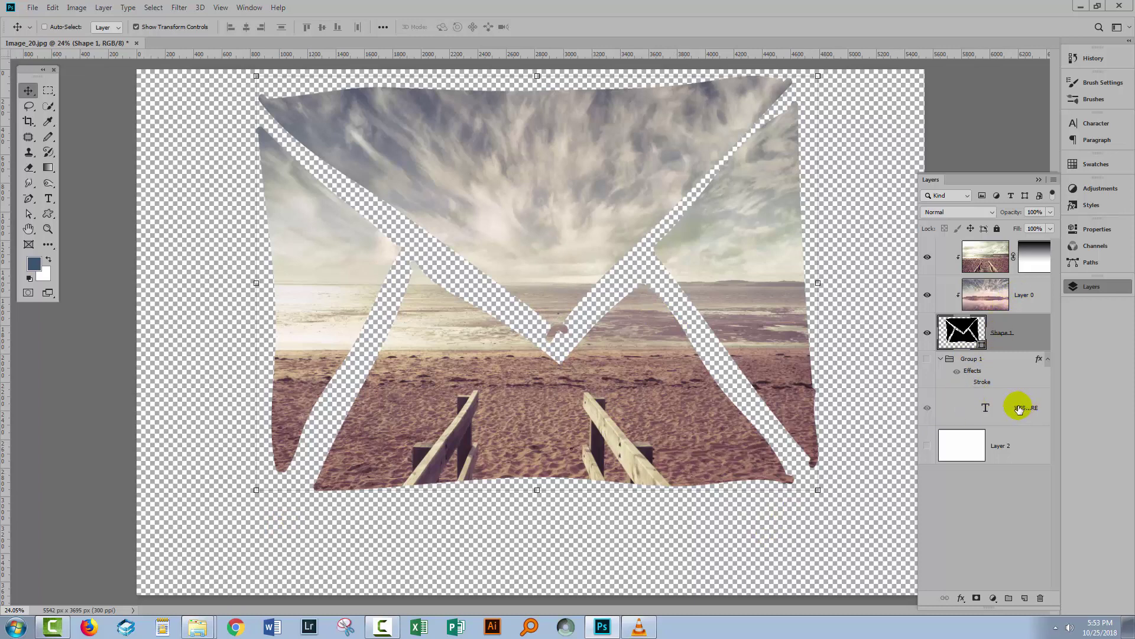
Step: Bring the WISH YOU WERE HERE text to the top of the stack, and place the envelope shape and the text inside Group 1
{"action": "left_click_drag", "start_coordinate": [1018, 407], "coordinate": [1005, 240]}
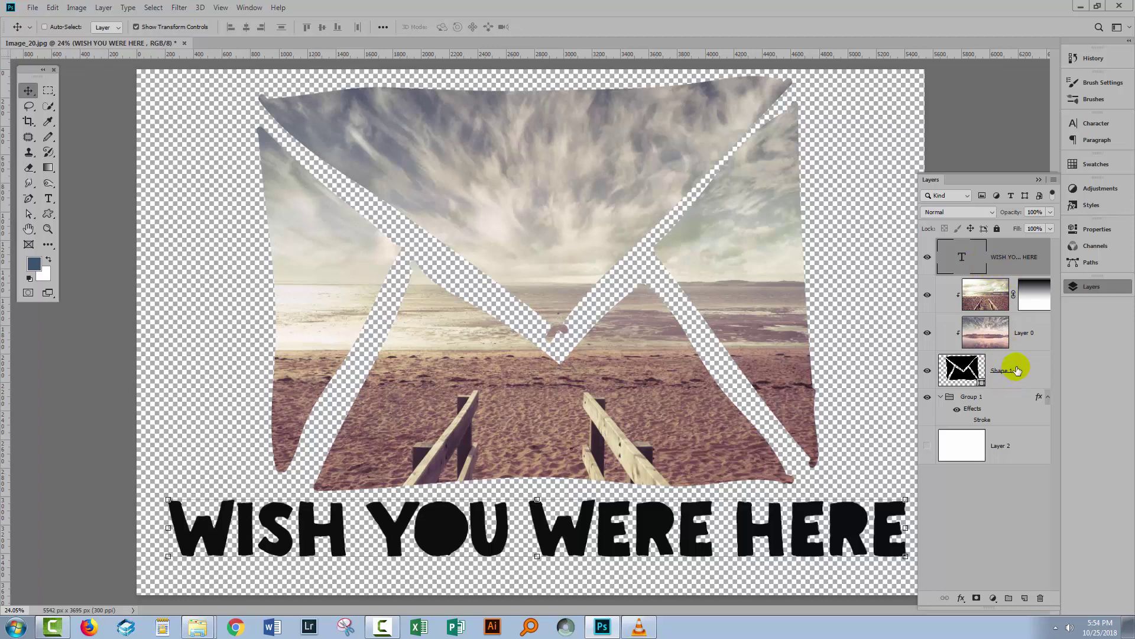
{"action": "left_click_drag", "start_coordinate": [1017, 371], "coordinate": [1009, 405]}
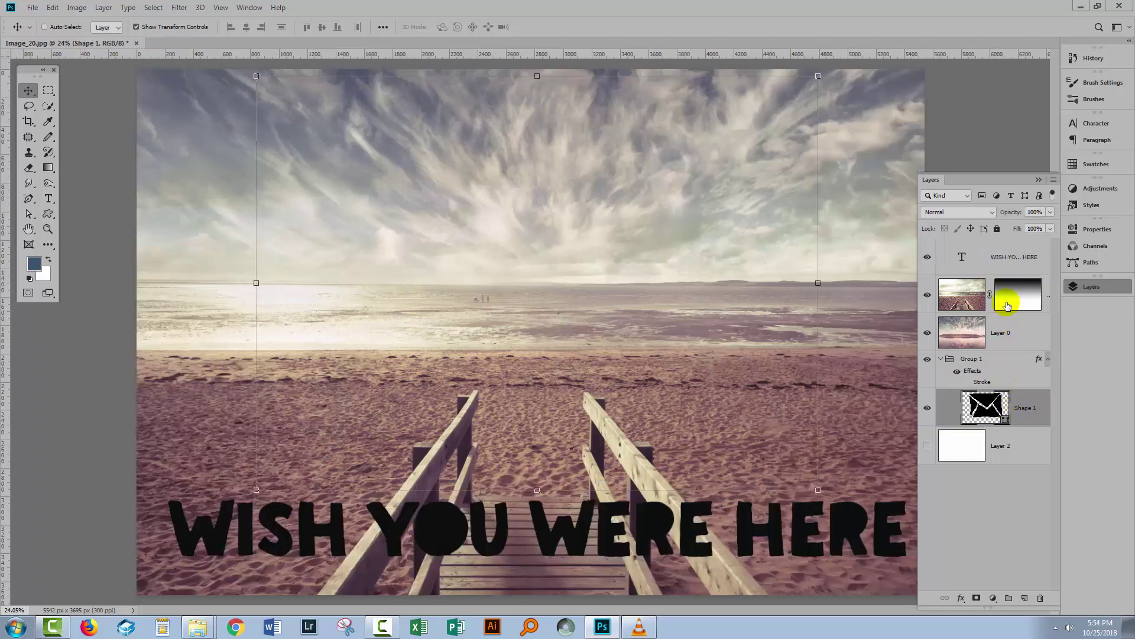
{"action": "left_click_drag", "start_coordinate": [1013, 256], "coordinate": [1010, 391]}
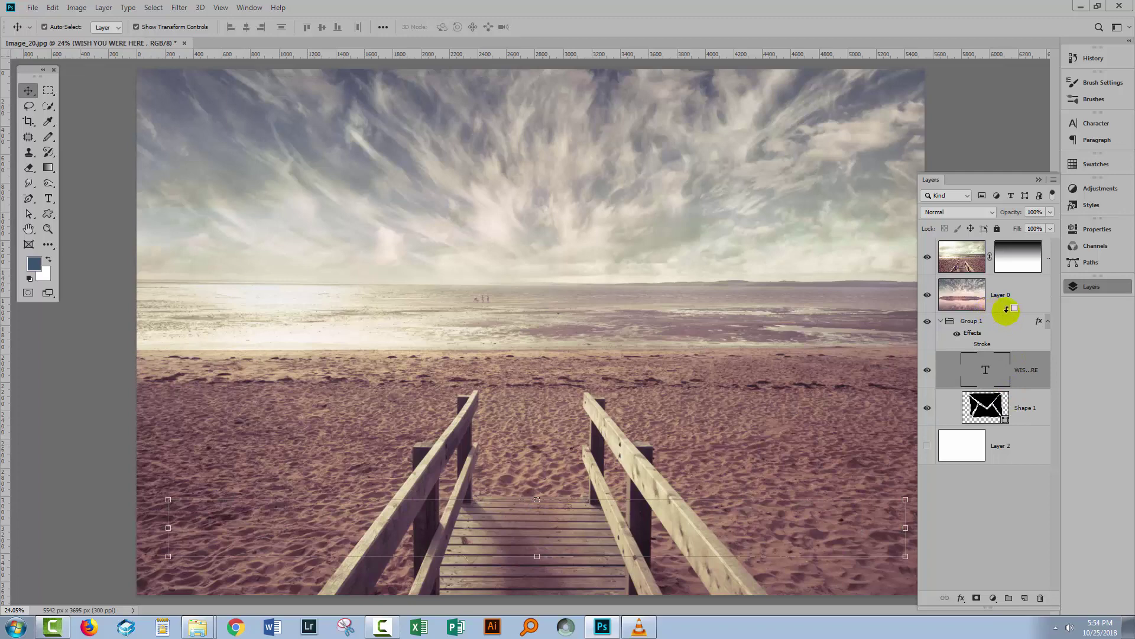
Step: Clip Layer 0 and the masked beach photo layer to Group 1, and collapse and expand the group to review its contents
{"action": "left_click", "coordinate": [1007, 311], "text": "alt"}
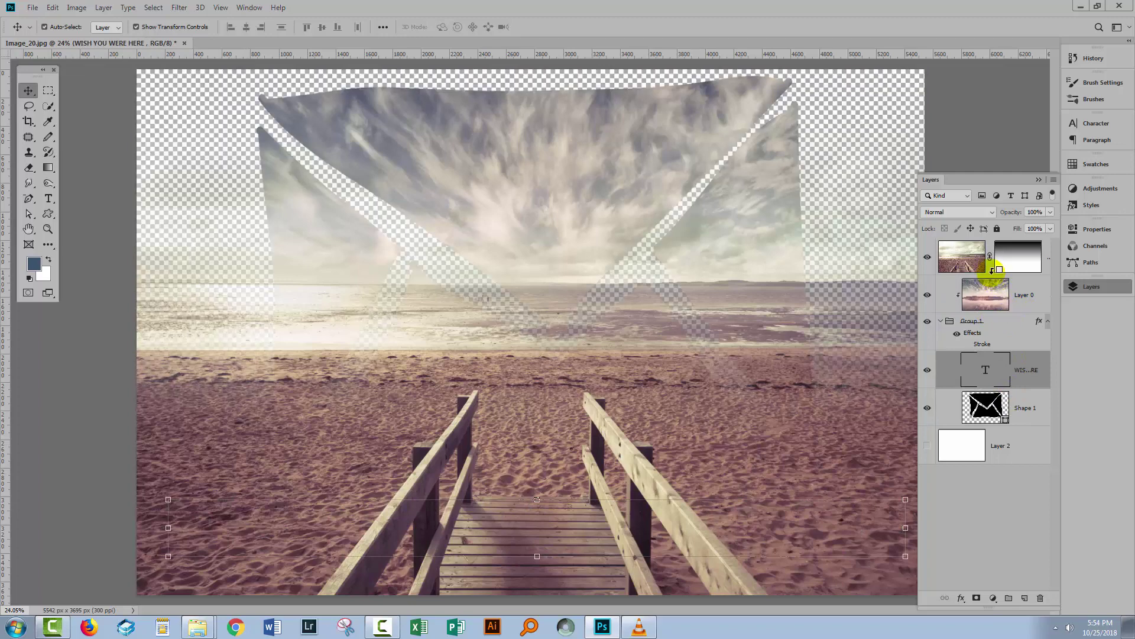
{"action": "left_click", "coordinate": [987, 276], "text": "alt"}
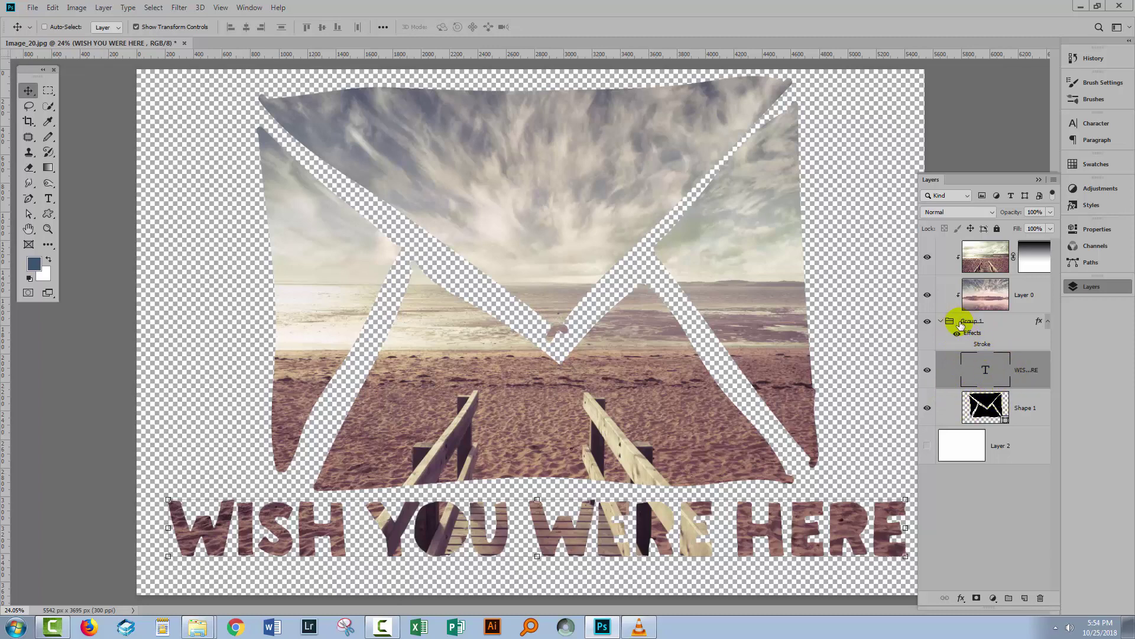
{"action": "left_click", "coordinate": [941, 320]}
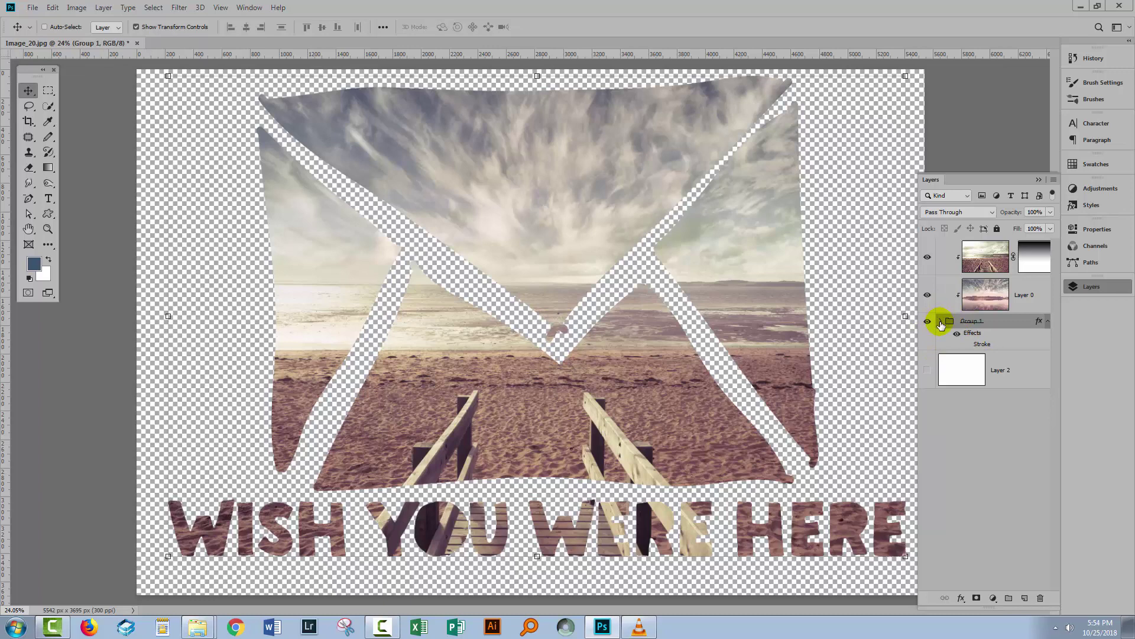
{"action": "left_click", "coordinate": [941, 322]}
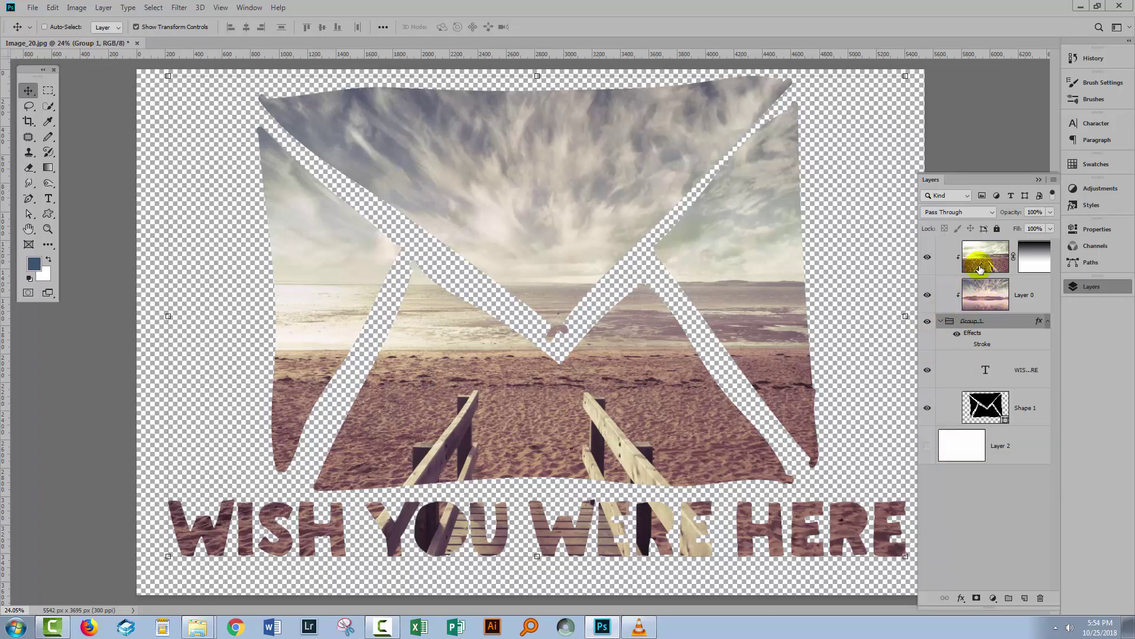
Step: Show Group 1's Stroke effect and the white background Layer 2, and collapse the group
{"action": "left_click", "coordinate": [967, 345]}
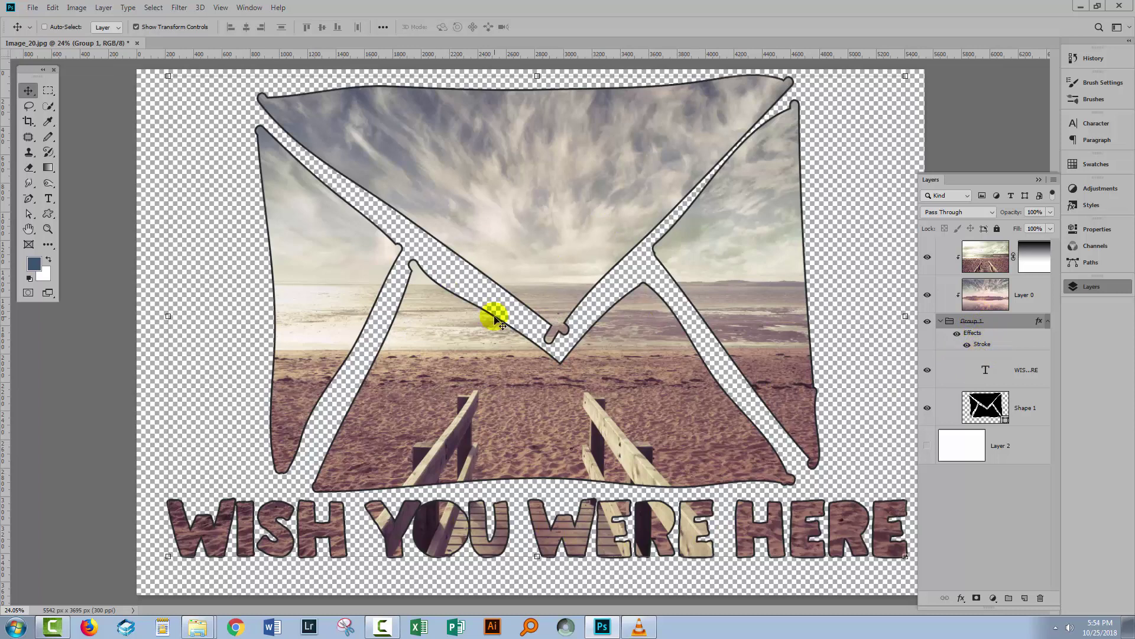
{"action": "left_click", "coordinate": [926, 445]}
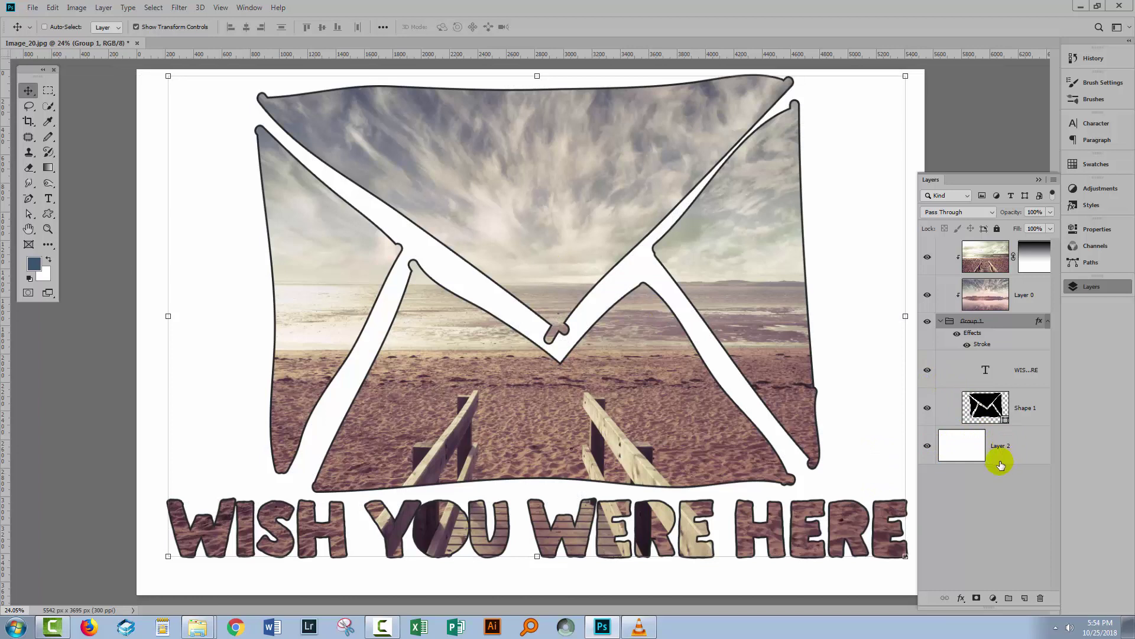
{"action": "key", "text": "m"}
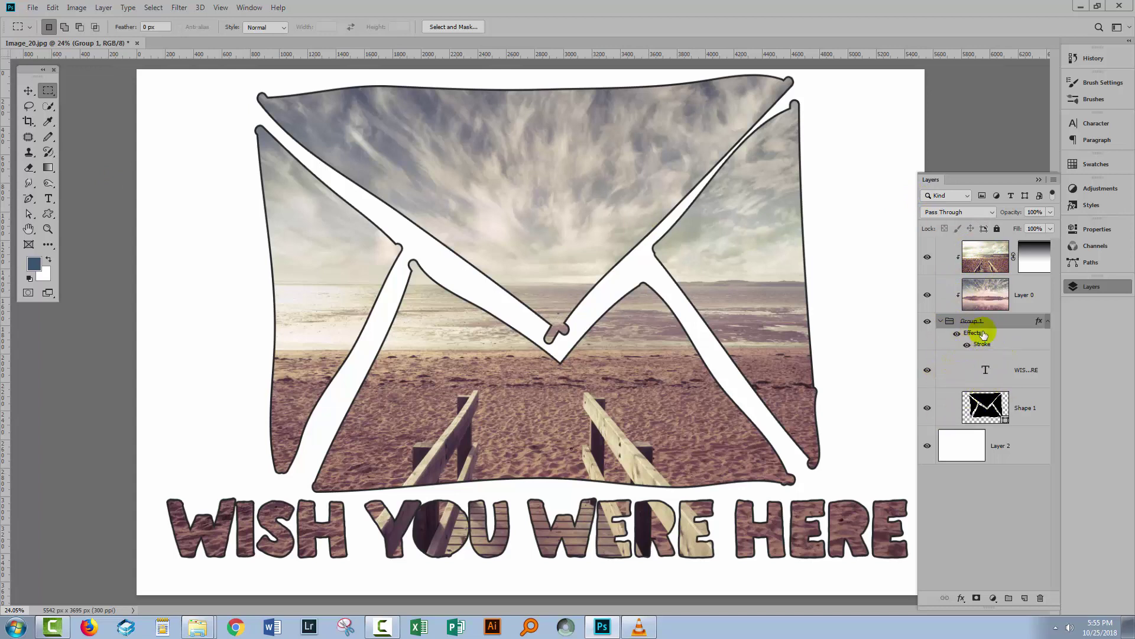
{"action": "left_click", "coordinate": [941, 321]}
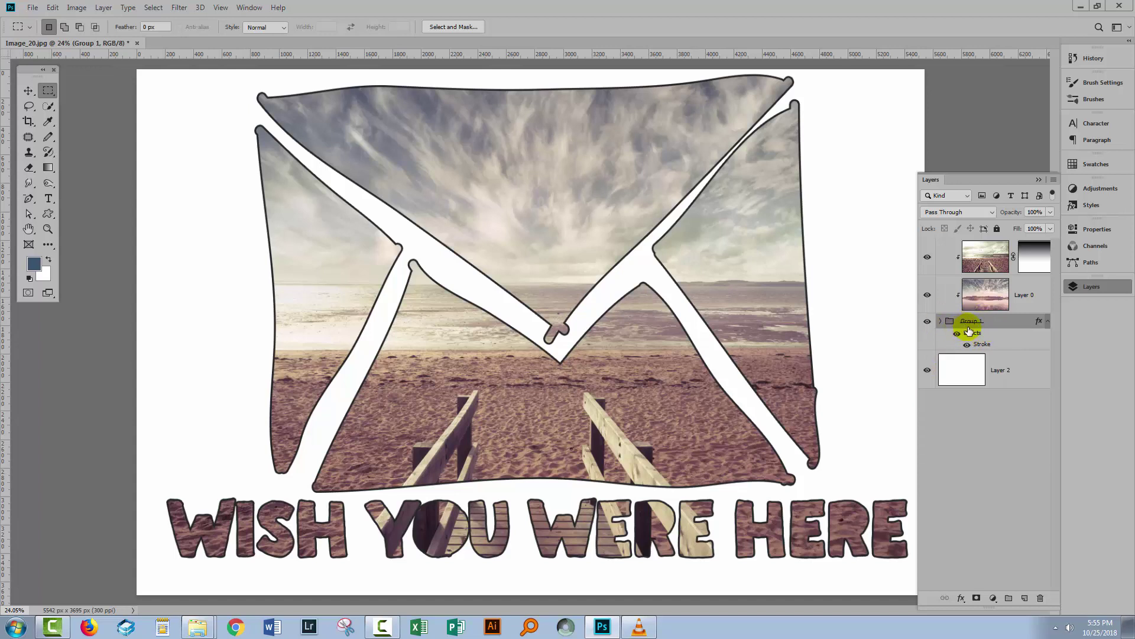